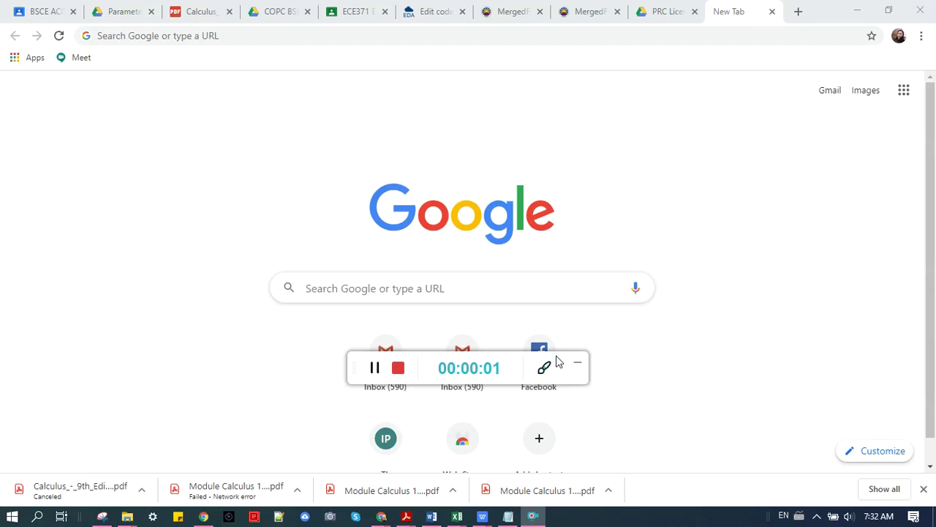
Search Google for 'icarus verilog' and open the bleyer.org Icarus Verilog for Windows page
{"action": "left_click_drag", "start_coordinate": [565, 363], "coordinate": [892, 493]}
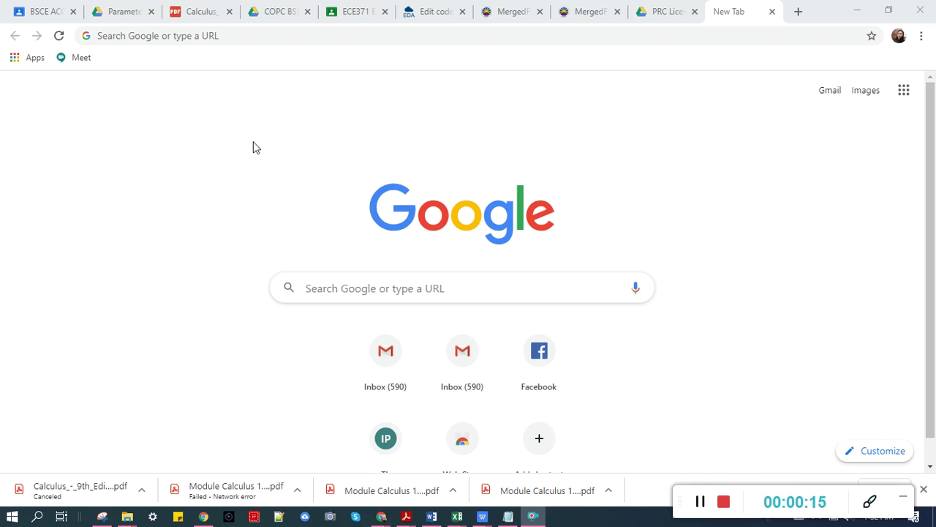
{"action": "left_click", "coordinate": [194, 35]}
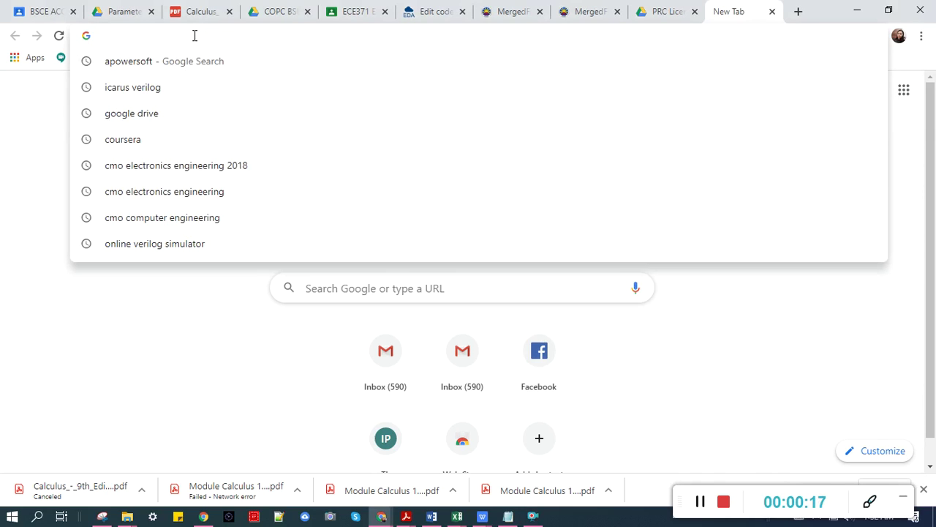
{"action": "left_click", "coordinate": [63, 140]}
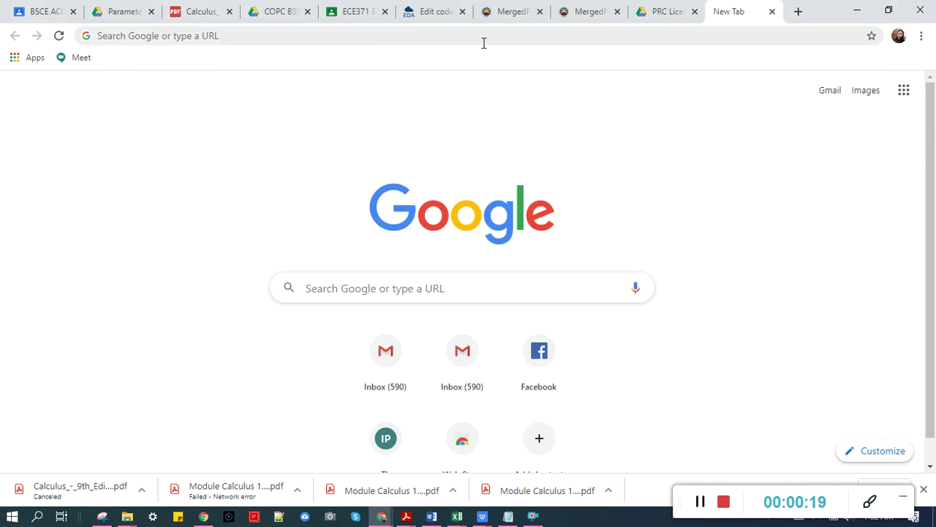
{"action": "left_click", "coordinate": [251, 38]}
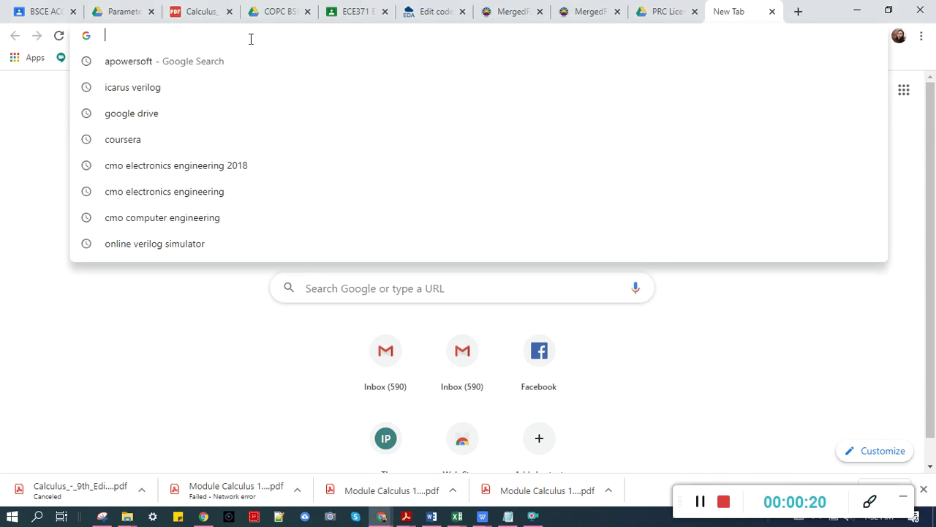
{"action": "left_click", "coordinate": [51, 137]}
{"action": "left_click", "coordinate": [145, 35]}
{"action": "type", "text": "icarus verilo"}
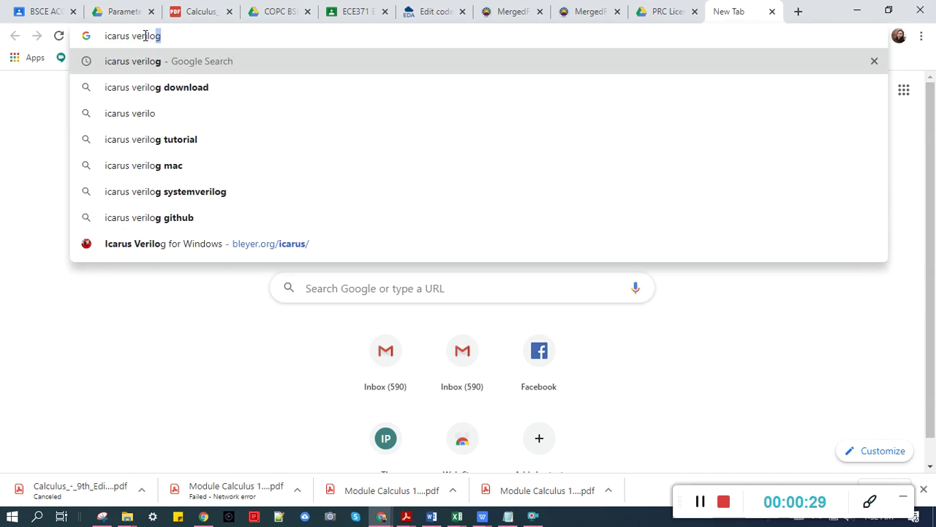
{"action": "type", "text": "g"}
{"action": "key", "text": "Return"}
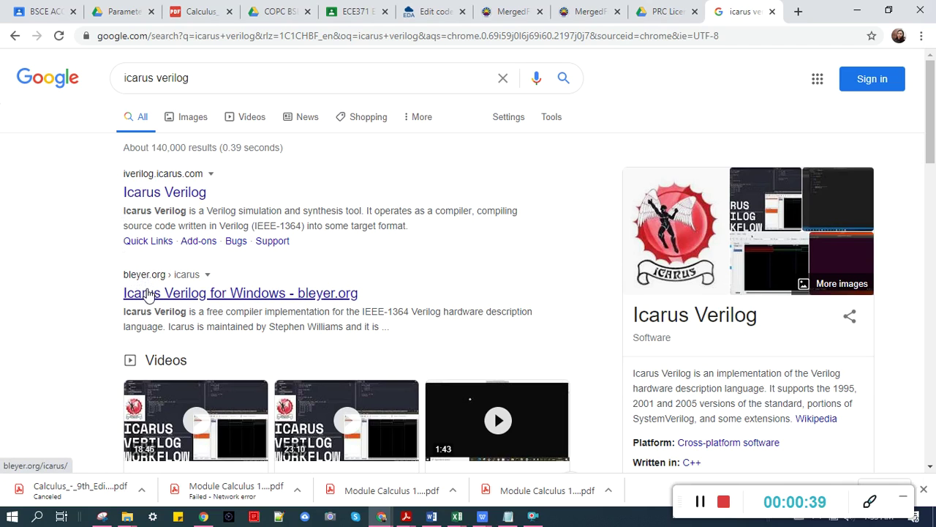
{"action": "left_click", "coordinate": [149, 292]}
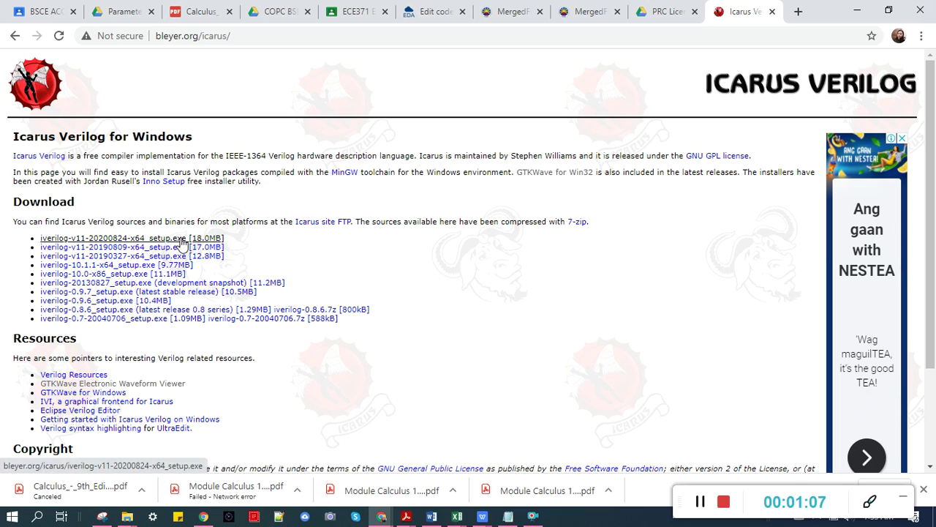
Switch to the open File Explorer windows from the taskbar
{"action": "left_click", "coordinate": [127, 516]}
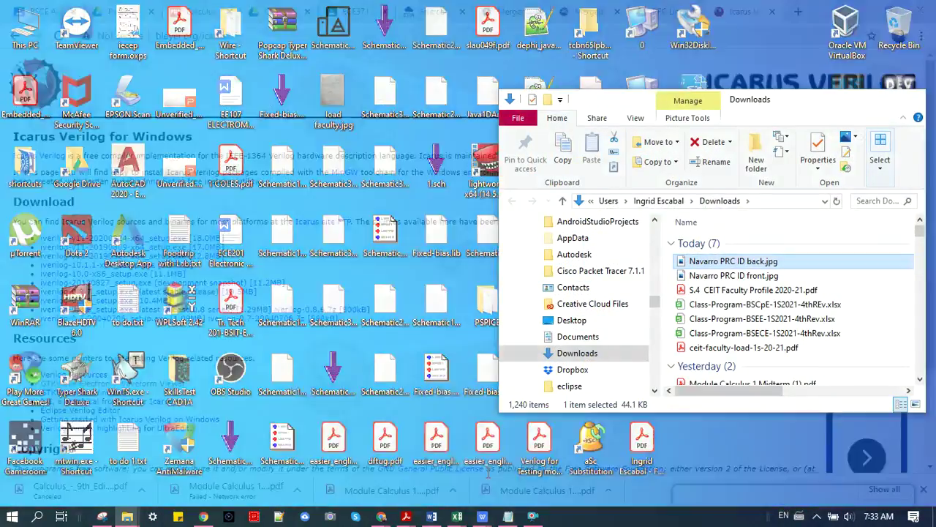
Check in This PC's system properties that Windows is 64-bit, then return to the download page
{"action": "left_click", "coordinate": [485, 474]}
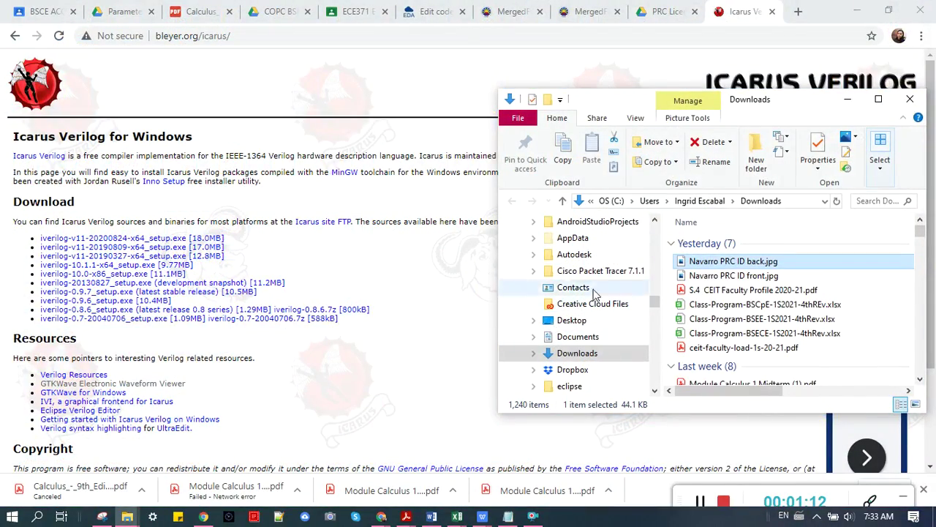
{"action": "left_click", "coordinate": [603, 203]}
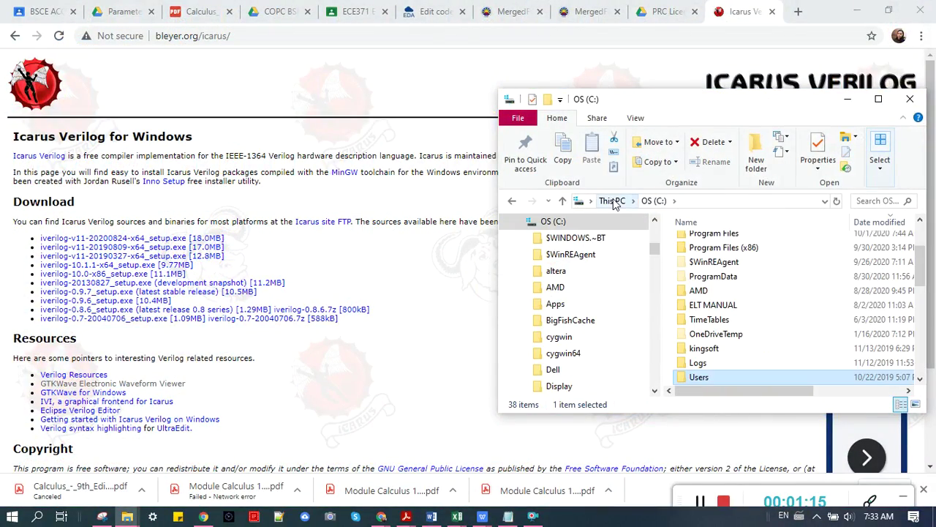
{"action": "left_click", "coordinate": [613, 201]}
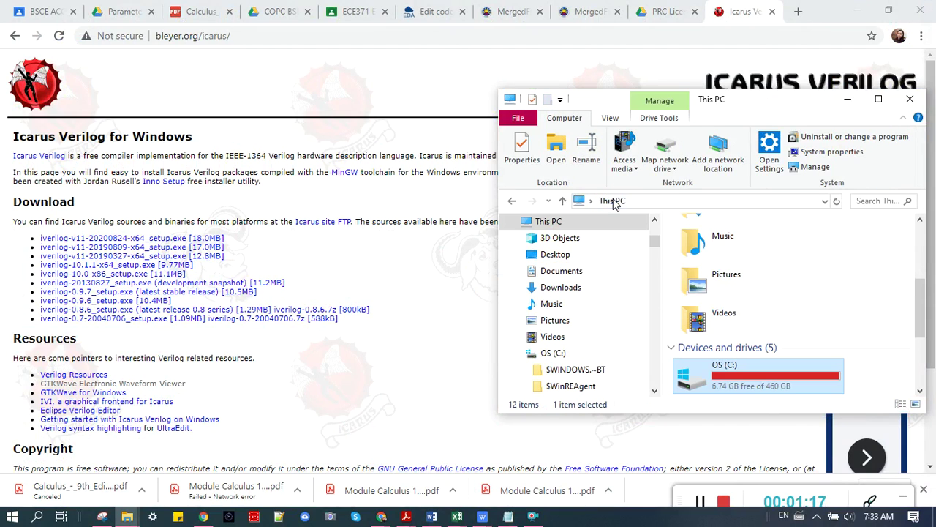
{"action": "right_click", "coordinate": [584, 221]}
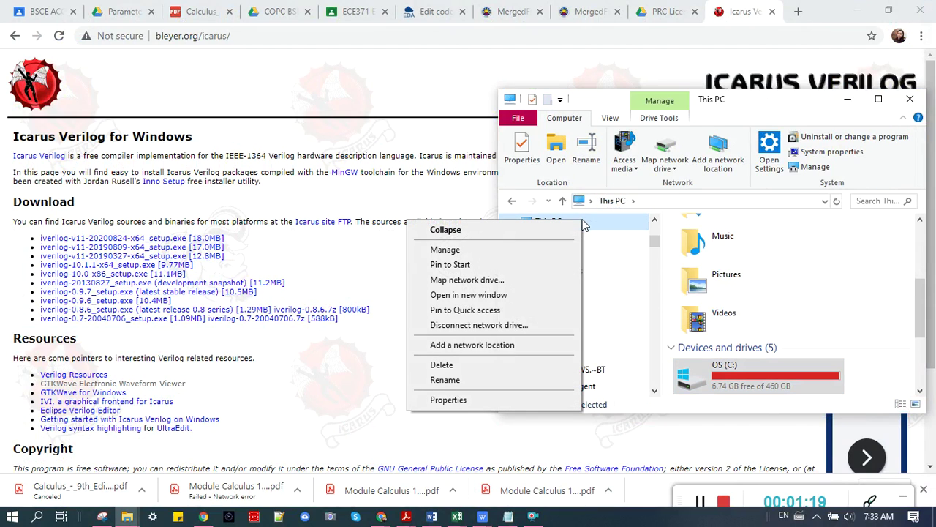
{"action": "left_click", "coordinate": [448, 400]}
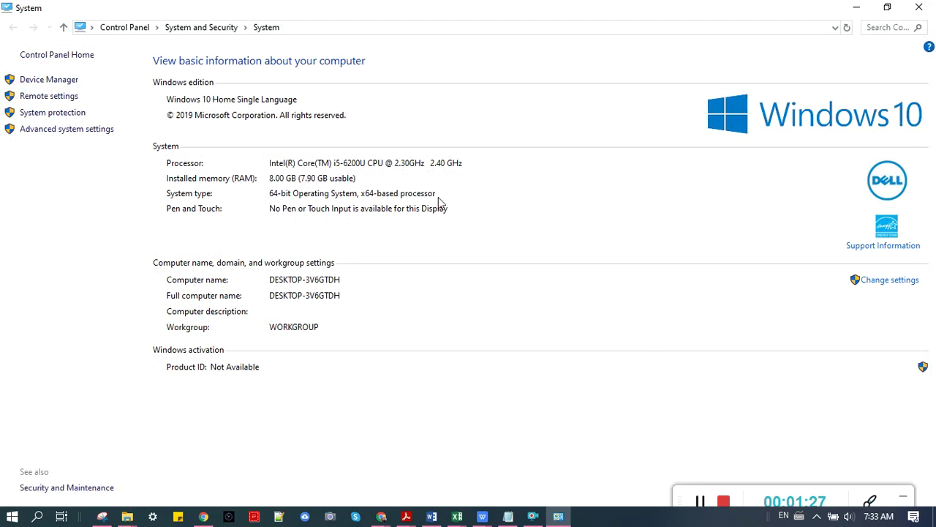
{"action": "left_click", "coordinate": [920, 6]}
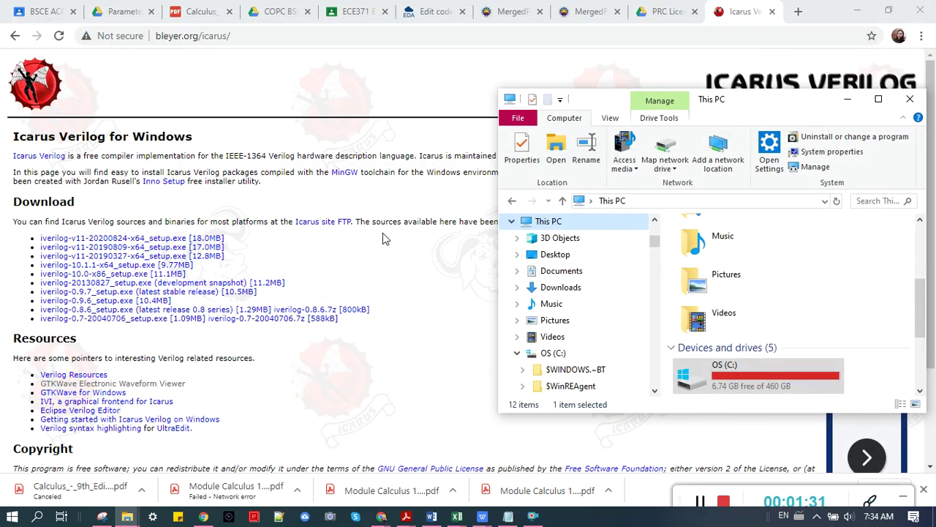
{"action": "left_click", "coordinate": [383, 237]}
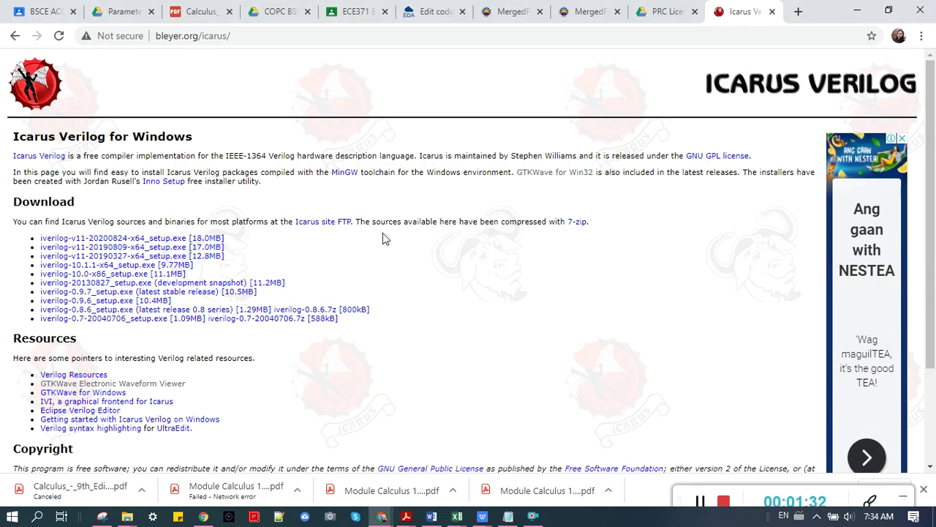
{"action": "left_click", "coordinate": [132, 241]}
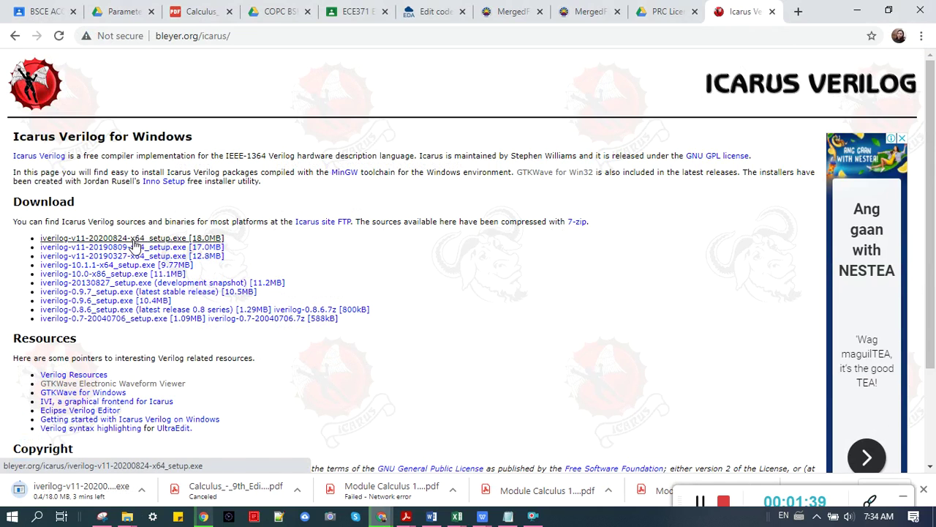
{"action": "left_click", "coordinate": [798, 12]}
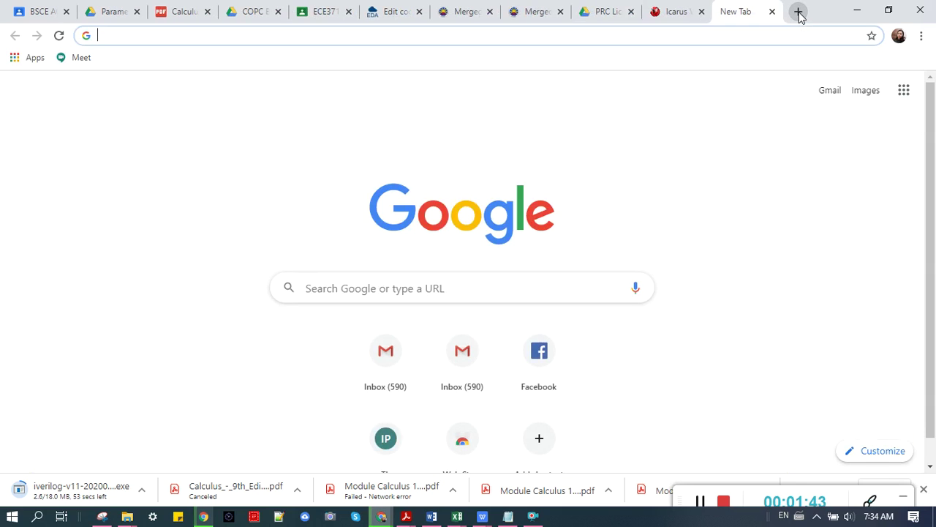
{"action": "type", "text": "gtk"}
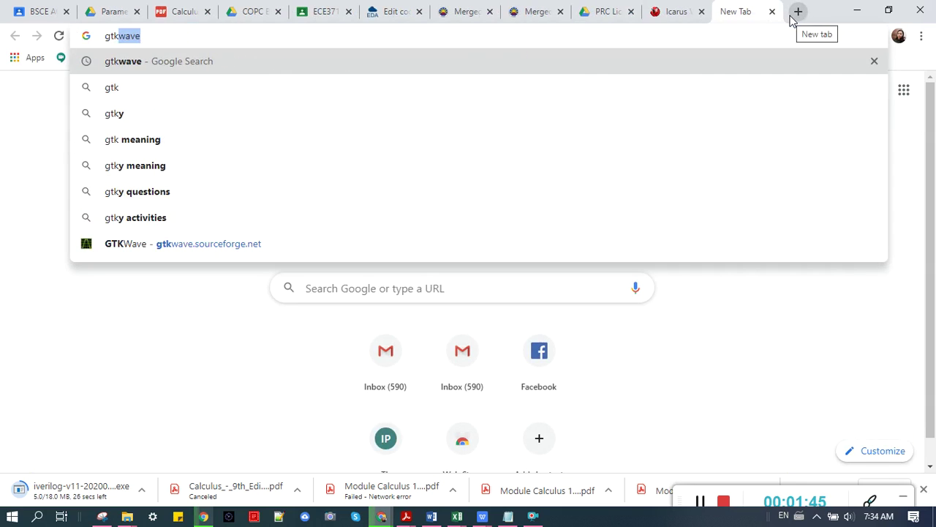
{"action": "key", "text": "Return"}
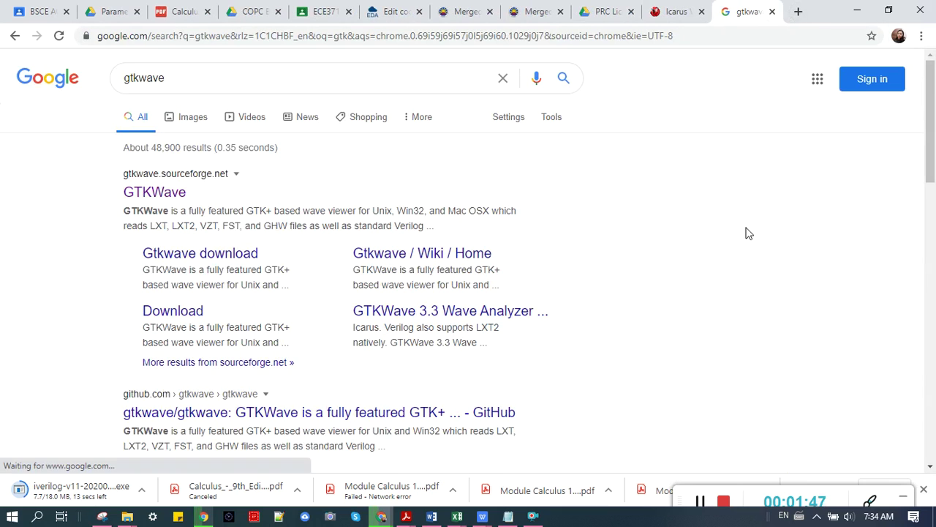
{"action": "scroll", "coordinate": [747, 231], "scroll_direction": "down", "scroll_amount": 2}
{"action": "scroll", "coordinate": [746, 231], "scroll_direction": "up", "scroll_amount": 1}
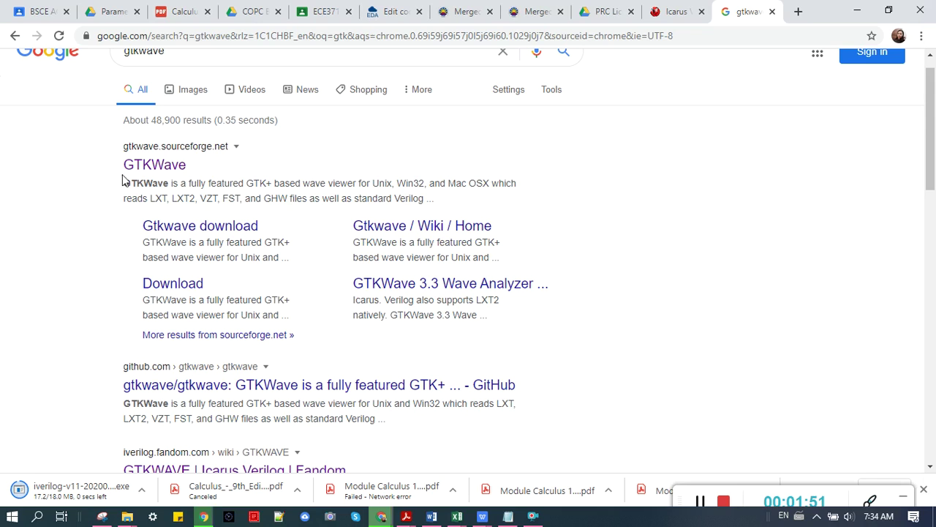
Open the GTKWave sourceforge site and download gtkwave-3.3.106.tar.gz
{"action": "left_click", "coordinate": [135, 166]}
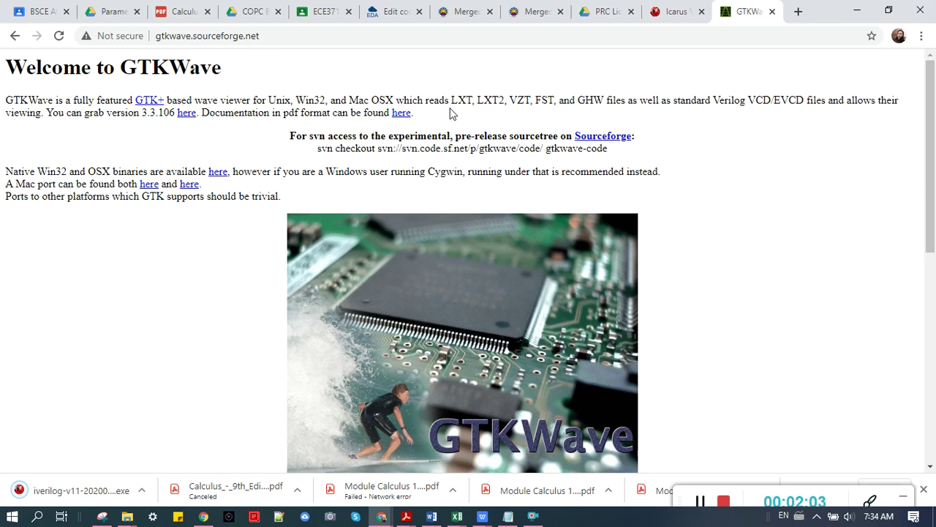
{"action": "scroll", "coordinate": [512, 219], "scroll_direction": "down", "scroll_amount": 8}
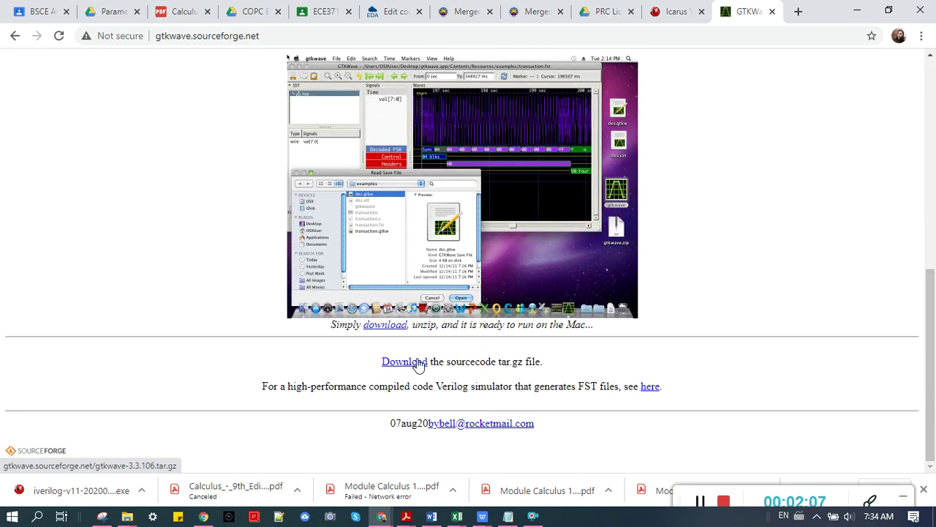
{"action": "left_click_drag", "start_coordinate": [934, 374], "coordinate": [934, 146]}
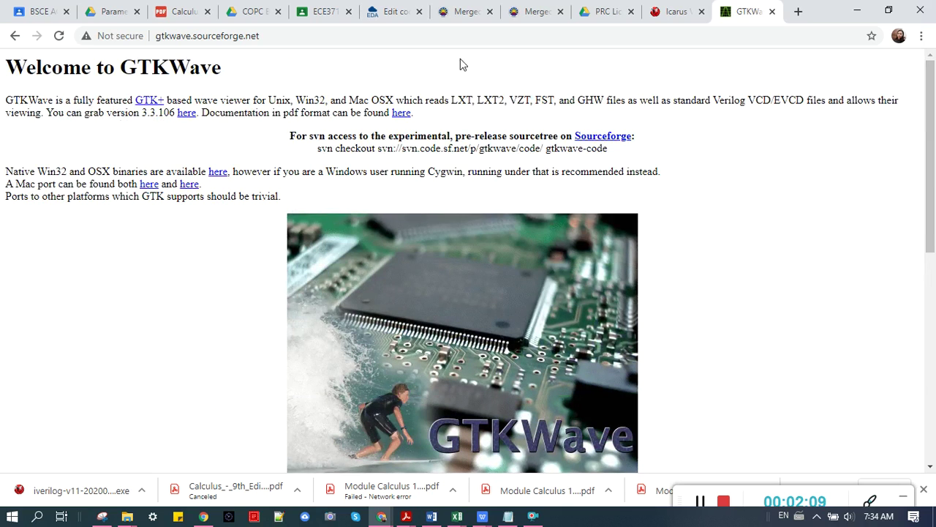
{"action": "left_click", "coordinate": [187, 114]}
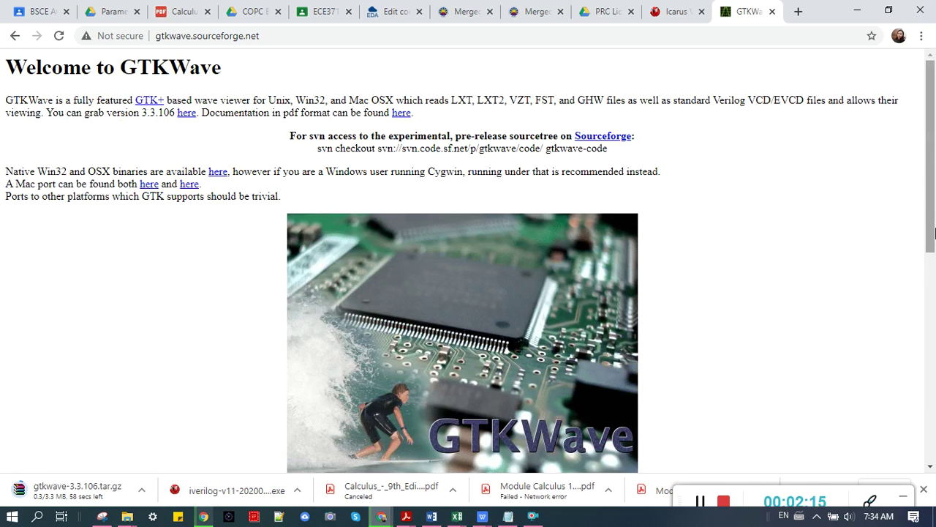
{"action": "left_click_drag", "start_coordinate": [935, 205], "coordinate": [934, 409]}
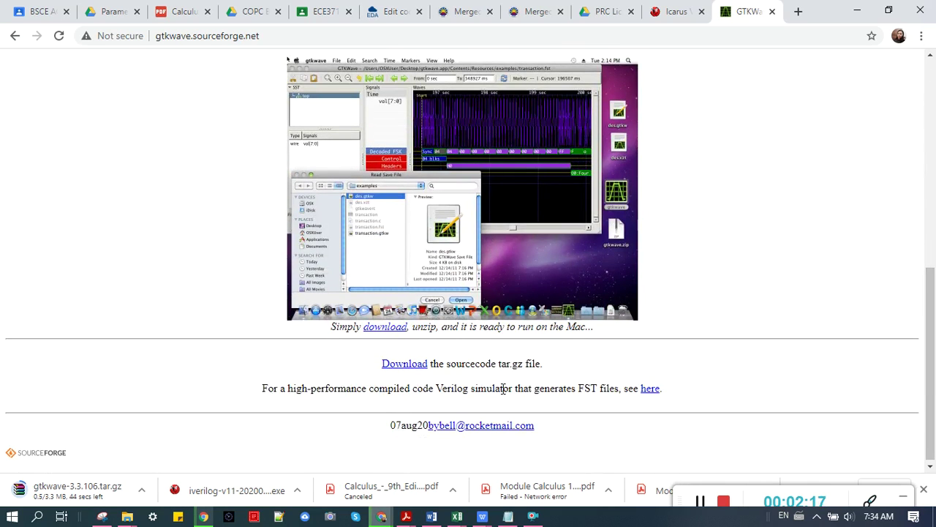
{"action": "left_click", "coordinate": [405, 363]}
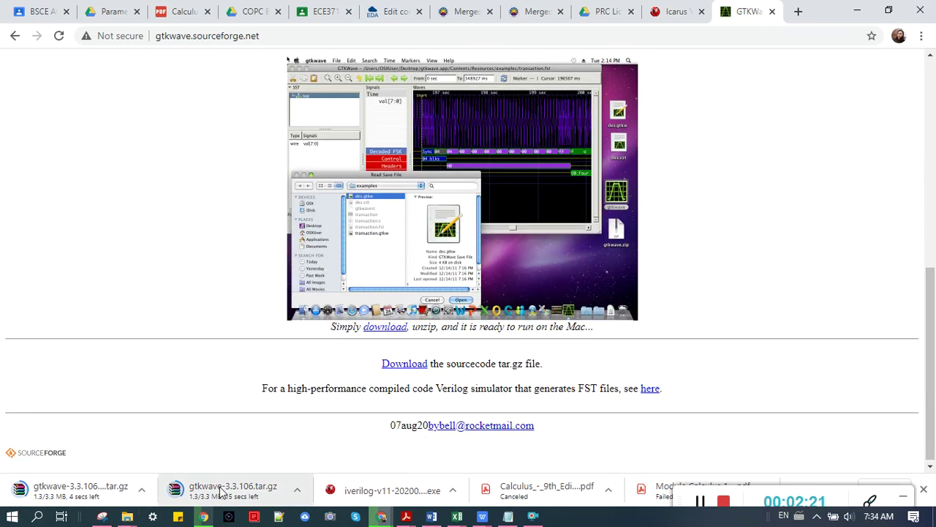
Launch the downloaded iverilog installer from Chrome's download shelf
{"action": "left_click", "coordinate": [358, 500]}
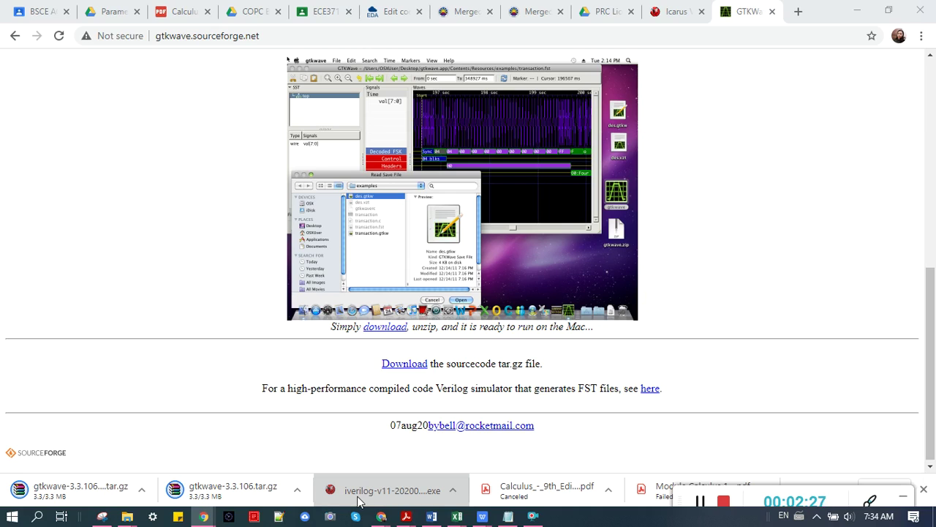
{"action": "left_click", "coordinate": [327, 441]}
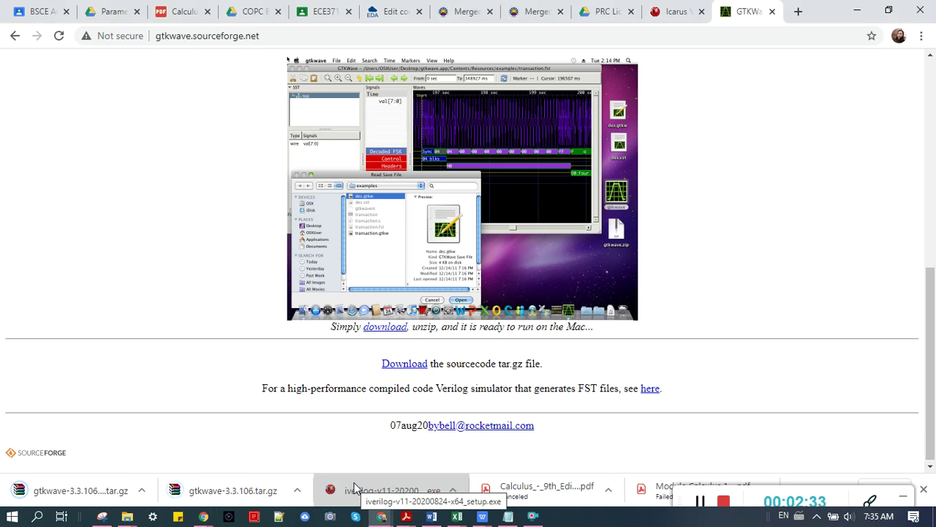
{"action": "left_click", "coordinate": [354, 487]}
{"action": "left_click", "coordinate": [314, 430]}
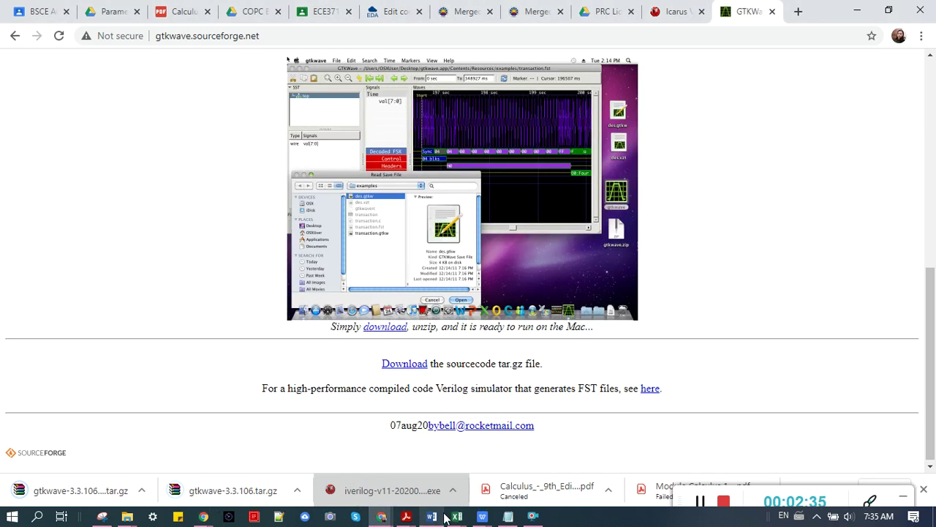
Run the iverilog setup .exe from Downloads as administrator, allowing it past SmartScreen
{"action": "right_click", "coordinate": [390, 497]}
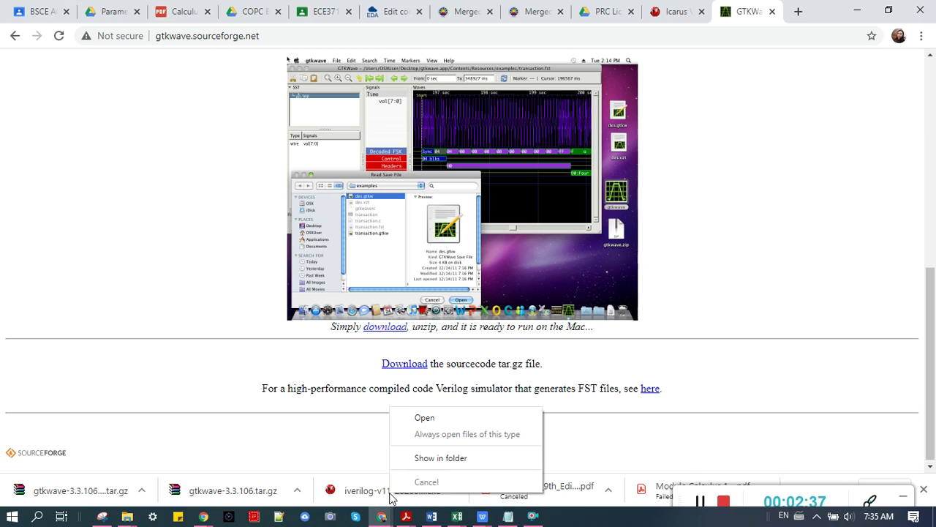
{"action": "left_click", "coordinate": [411, 461]}
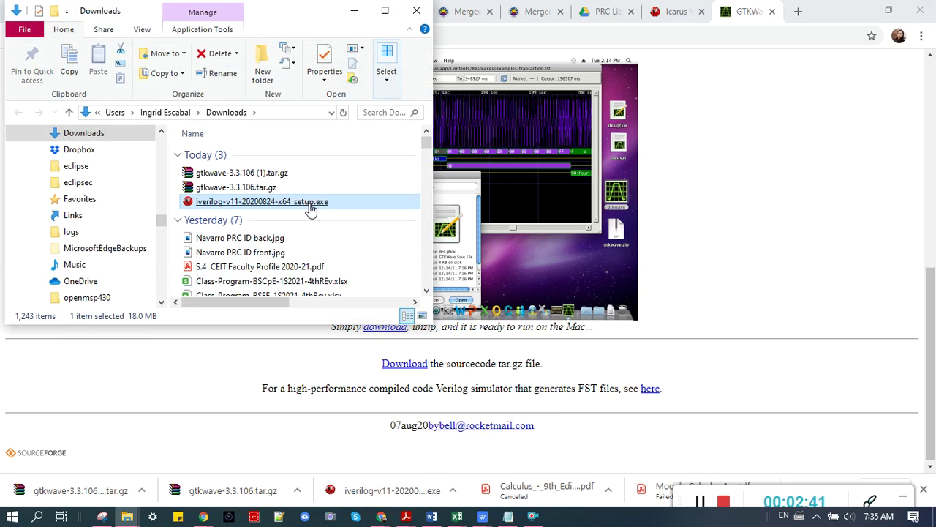
{"action": "double_click", "coordinate": [310, 204]}
{"action": "right_click", "coordinate": [310, 209]}
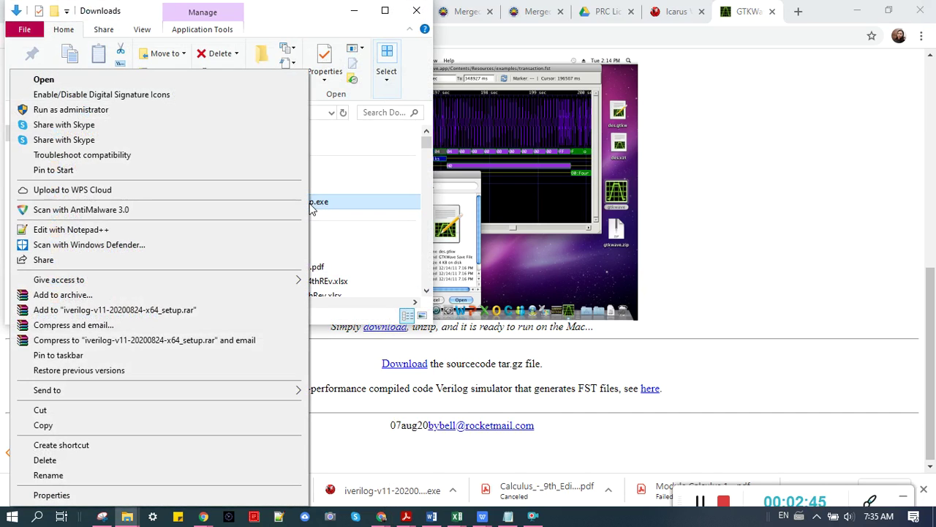
{"action": "left_click", "coordinate": [254, 112]}
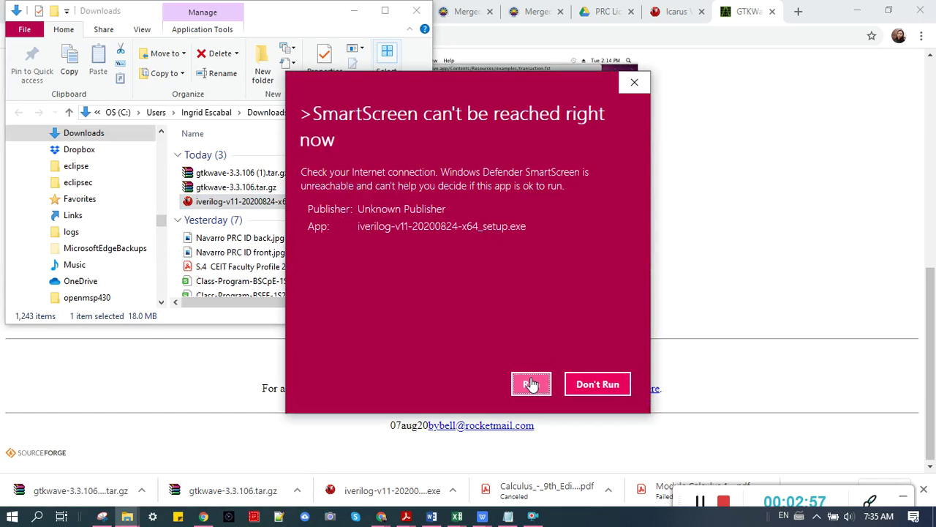
{"action": "left_click", "coordinate": [531, 385]}
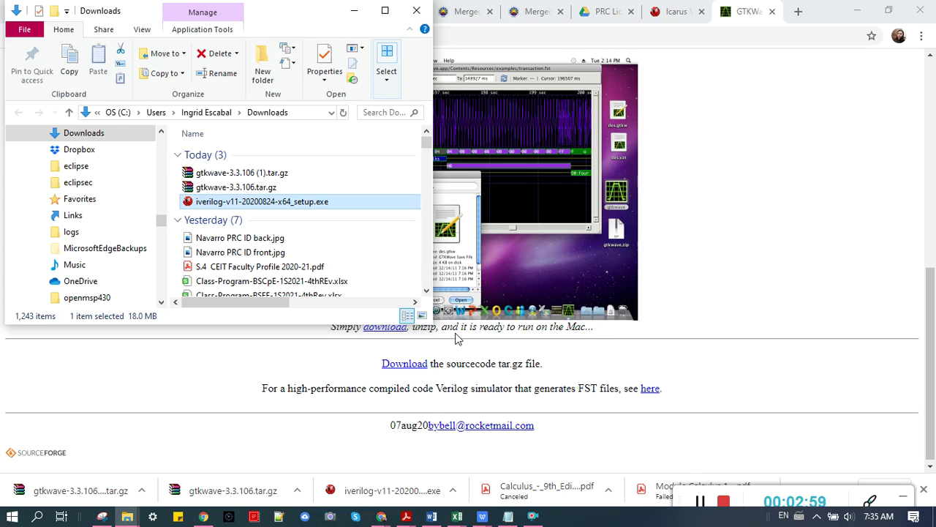
{"action": "left_click", "coordinate": [387, 362]}
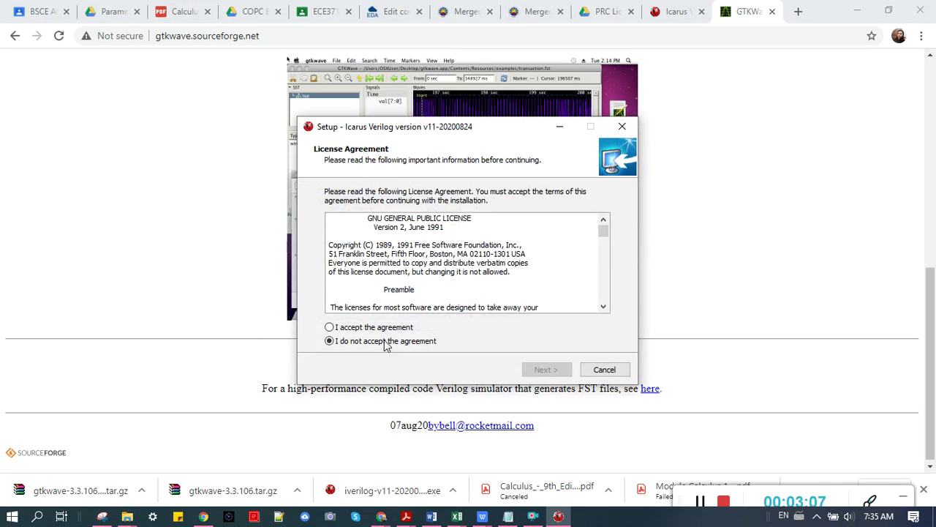
Accept the GPL license agreement and move past the installation notes
{"action": "left_click", "coordinate": [381, 328]}
{"action": "left_click", "coordinate": [545, 370]}
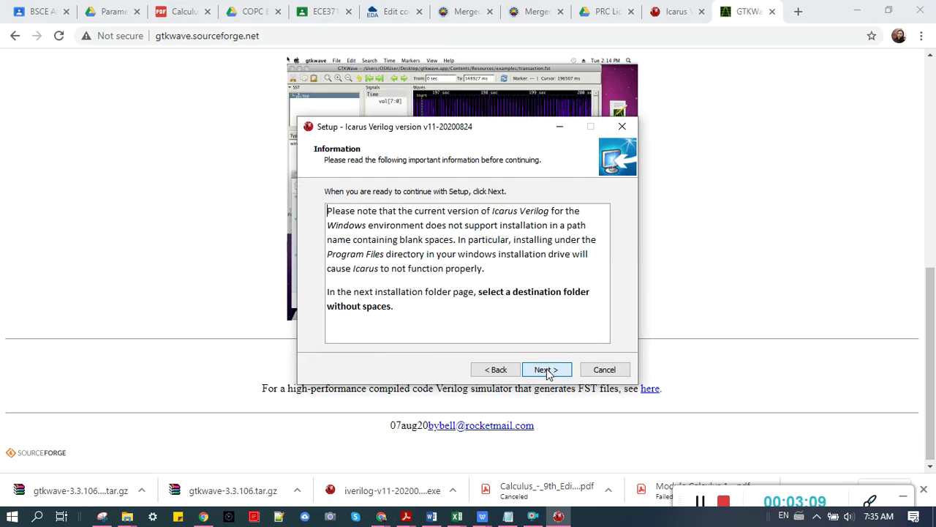
{"action": "left_click", "coordinate": [546, 370]}
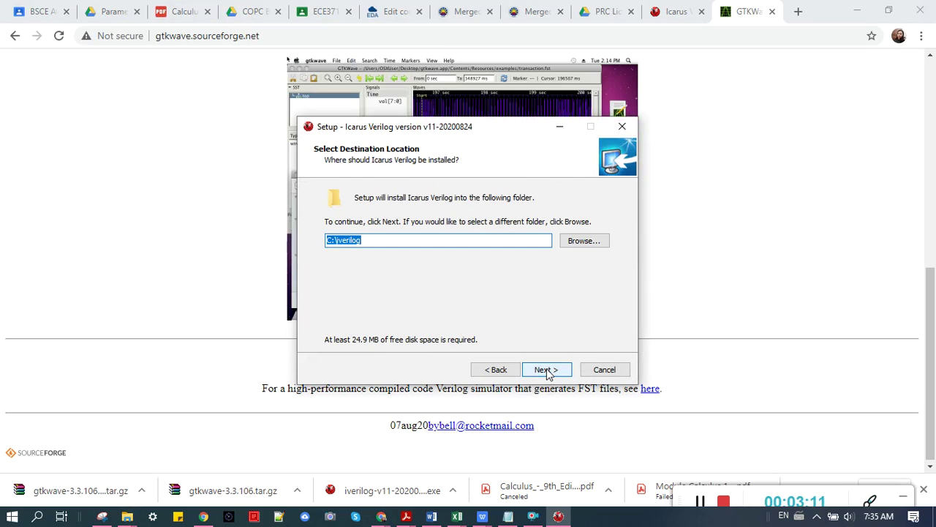
Confirm C:\iverilog as the installation destination folder
{"action": "left_click", "coordinate": [369, 241]}
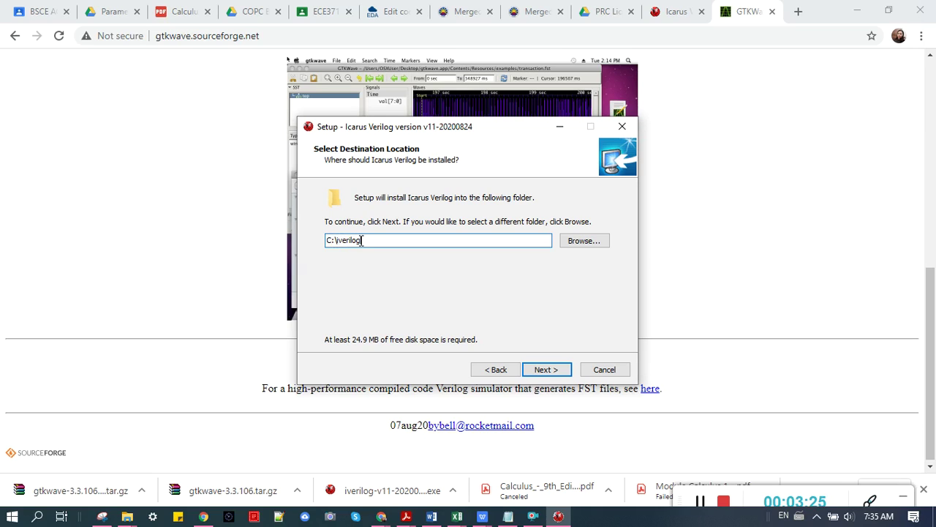
{"action": "left_click_drag", "start_coordinate": [361, 240], "coordinate": [319, 240]}
{"action": "left_click", "coordinate": [337, 241]}
{"action": "left_click_drag", "start_coordinate": [364, 240], "coordinate": [324, 241]}
{"action": "left_click", "coordinate": [543, 369]}
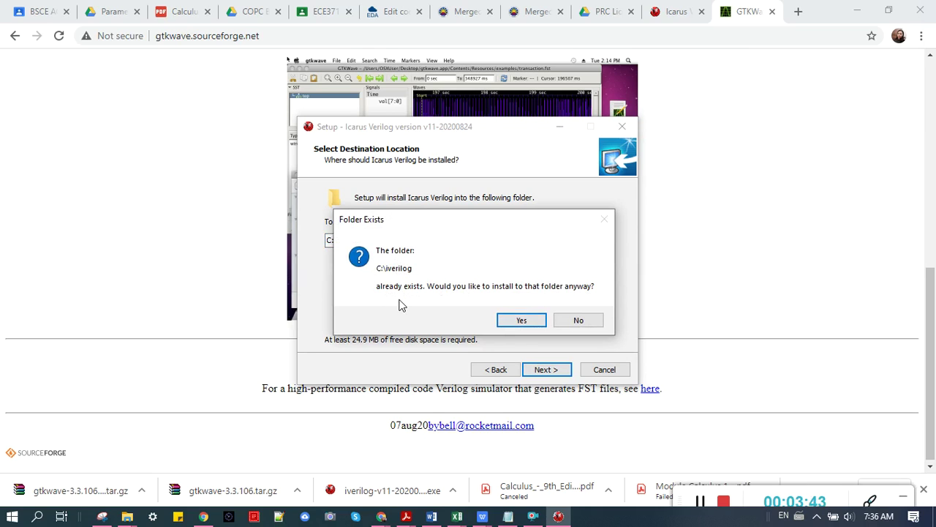
Approve the existing C:\iverilog folder and keep Full installation with MinGW and GTKWave
{"action": "left_click", "coordinate": [518, 321]}
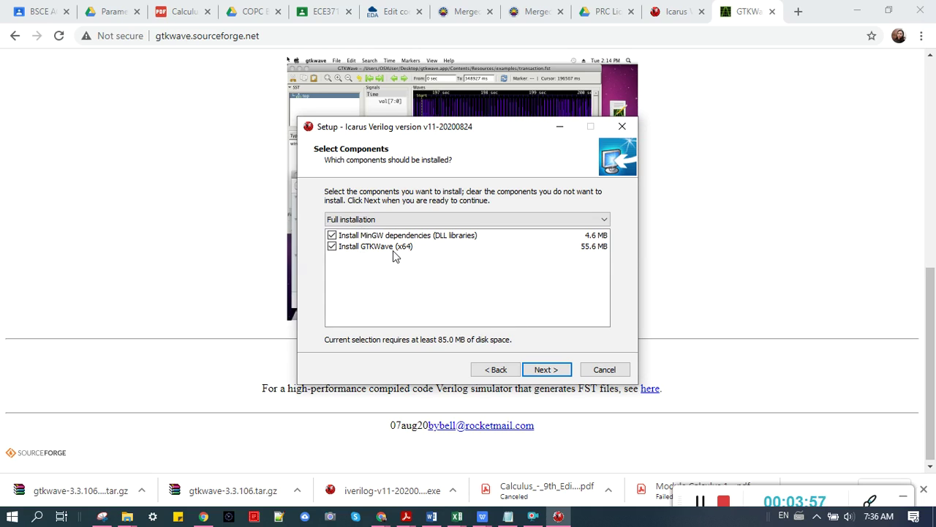
{"action": "left_click", "coordinate": [422, 219]}
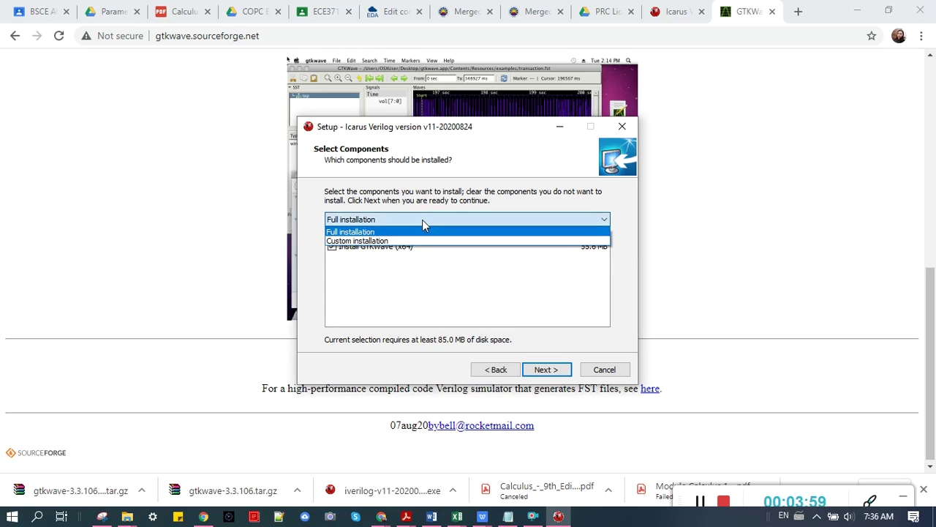
{"action": "left_click", "coordinate": [422, 220]}
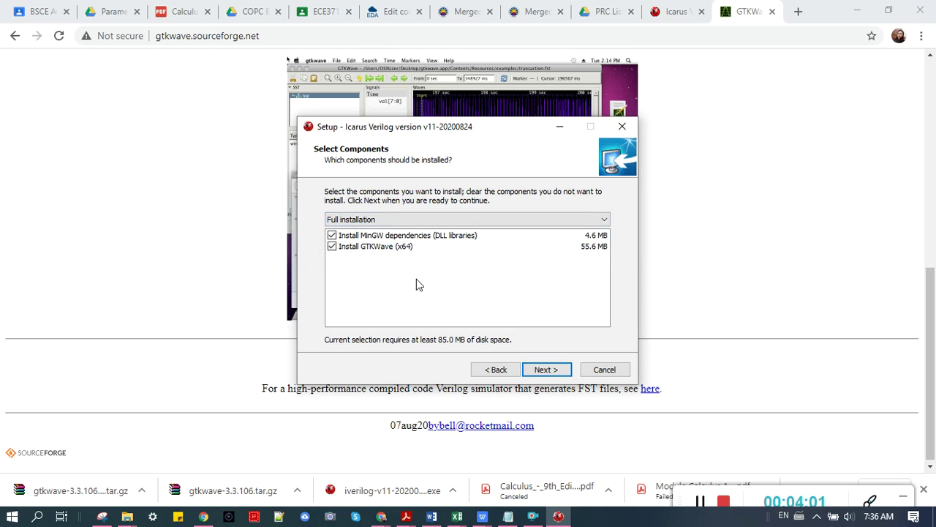
{"action": "left_click", "coordinate": [541, 370]}
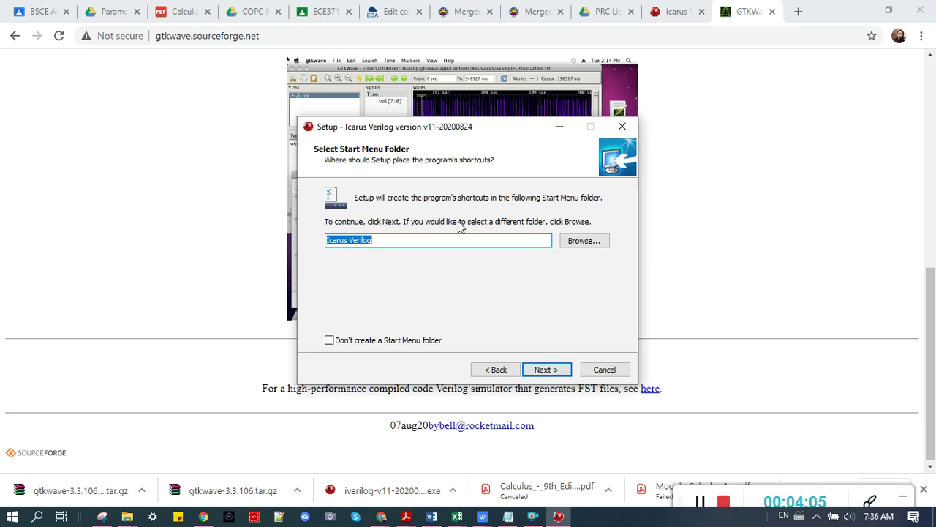
Keep the default Start Menu folder, desktop shortcut and PATH options, install, and finish
{"action": "left_click", "coordinate": [550, 373]}
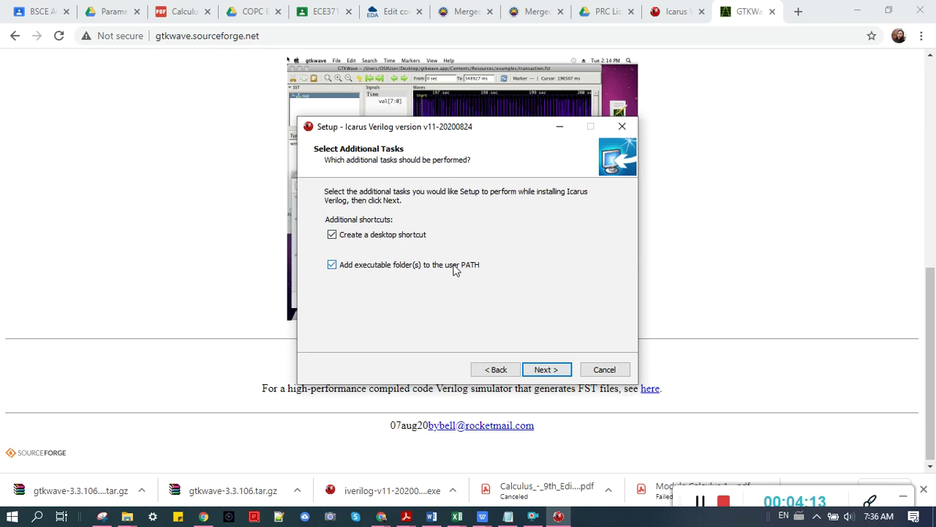
{"action": "left_click", "coordinate": [542, 371]}
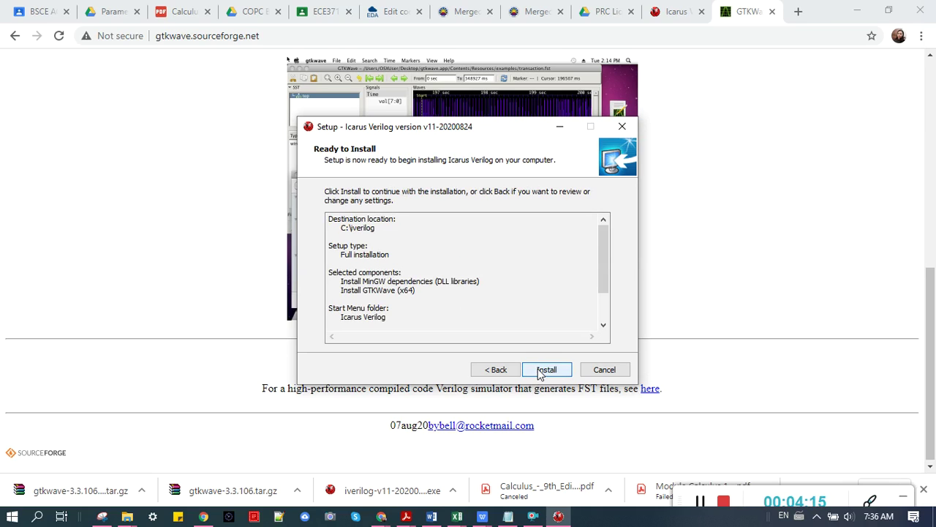
{"action": "left_click", "coordinate": [545, 370]}
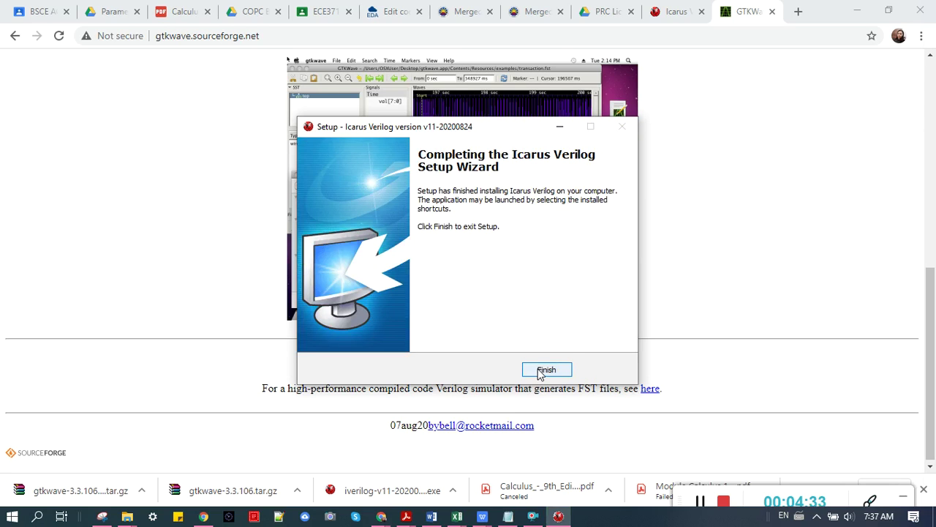
{"action": "left_click", "coordinate": [543, 369]}
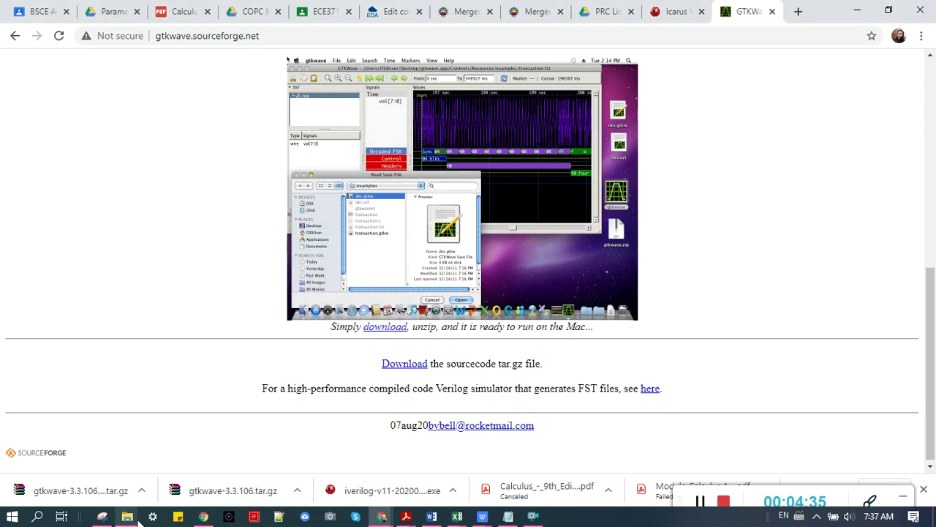
Maximize the This PC window and open the iverilog folder on the C: drive
{"action": "mouse_move", "coordinate": [128, 516]}
{"action": "mouse_move", "coordinate": [247, 479]}
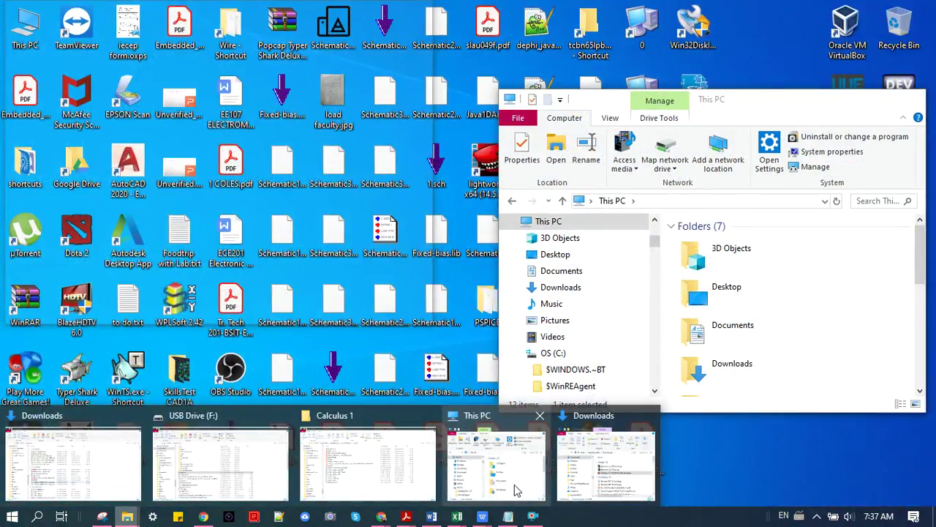
{"action": "left_click", "coordinate": [512, 483]}
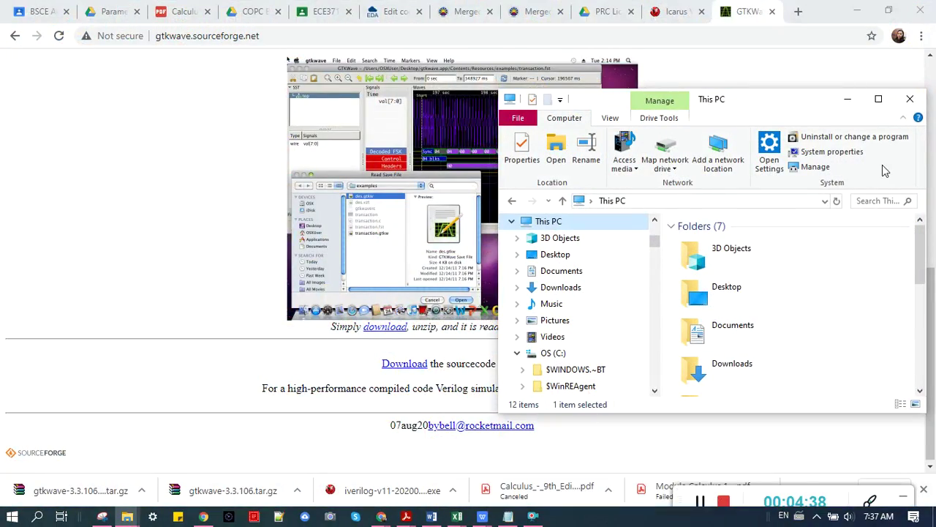
{"action": "left_click", "coordinate": [879, 99]}
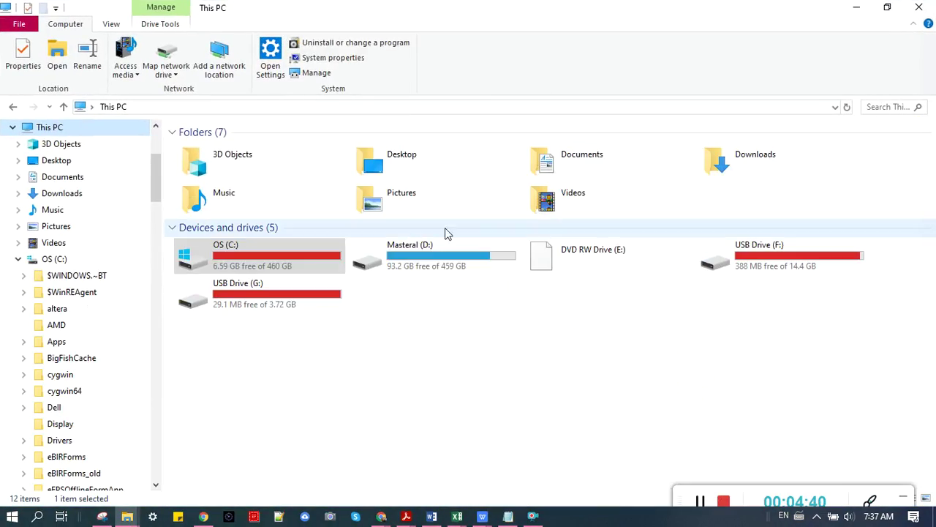
{"action": "left_click", "coordinate": [251, 257]}
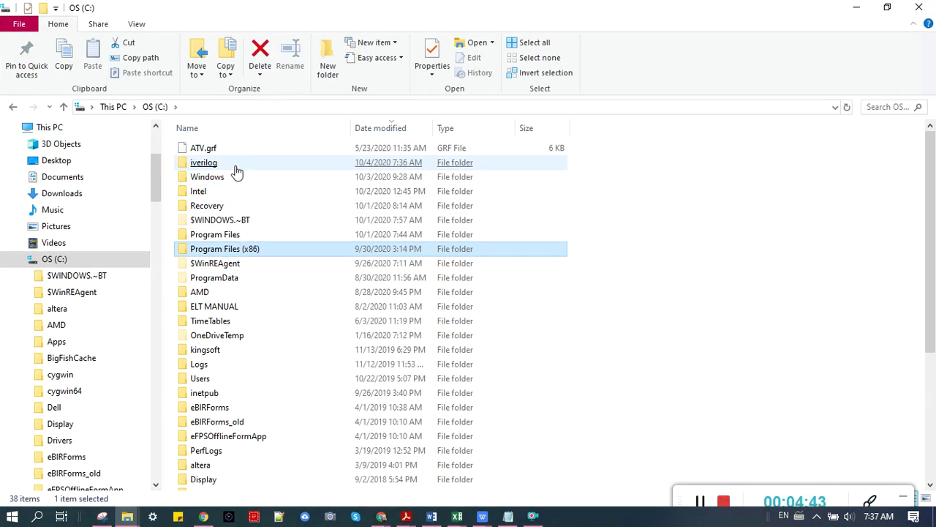
{"action": "double_click", "coordinate": [238, 169]}
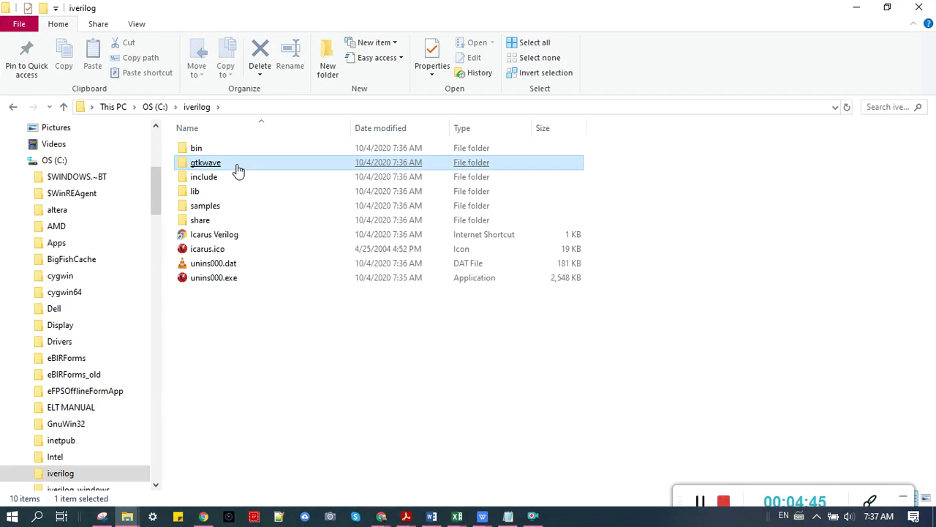
Browse into the gtkwave folder and its bin subfolder to inspect the installed files
{"action": "left_click", "coordinate": [238, 169]}
{"action": "left_click", "coordinate": [233, 310]}
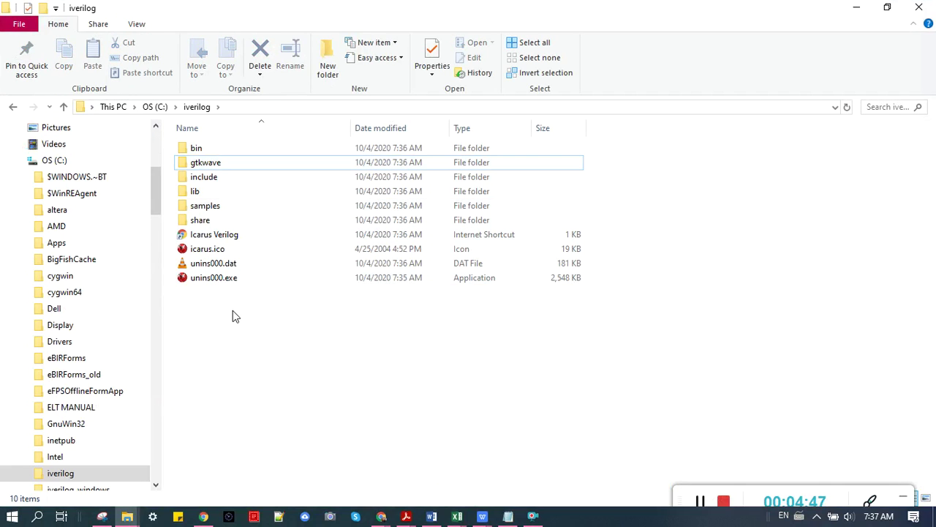
{"action": "double_click", "coordinate": [236, 167]}
{"action": "left_click", "coordinate": [236, 168]}
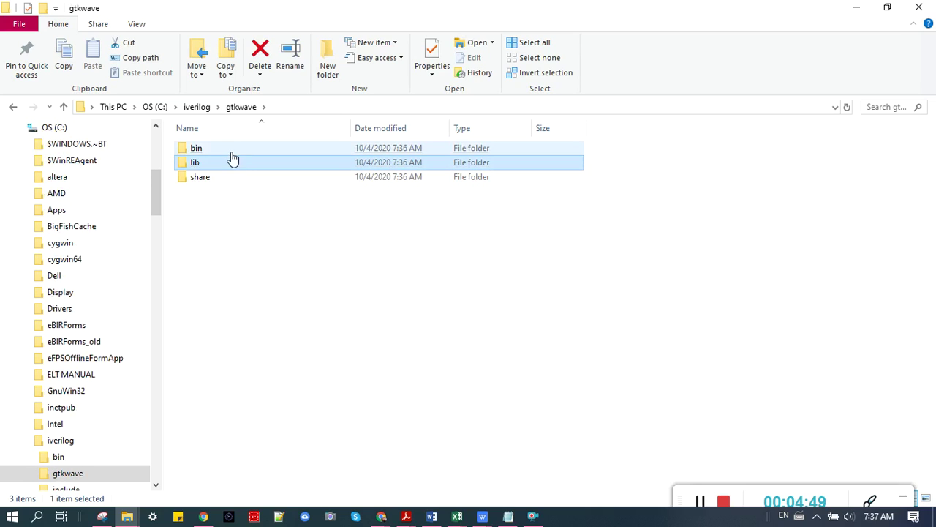
{"action": "double_click", "coordinate": [229, 152]}
{"action": "left_click", "coordinate": [232, 151]}
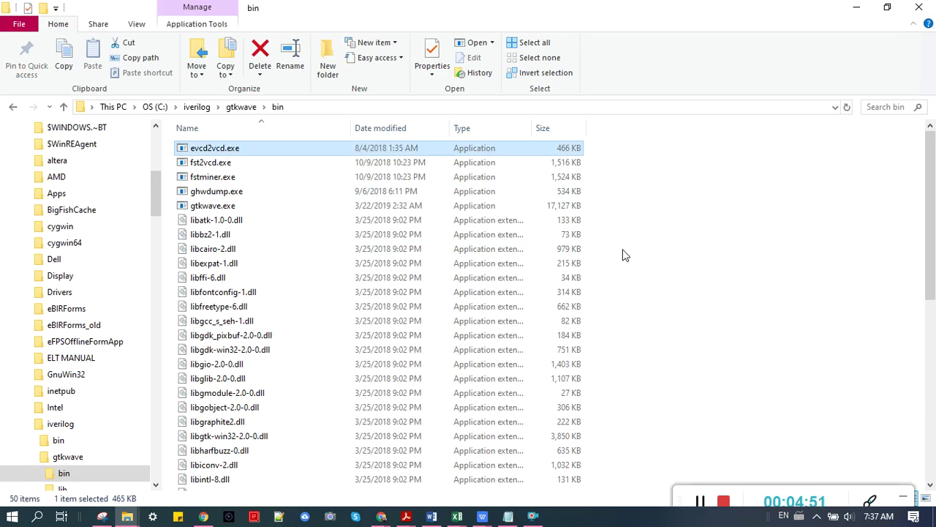
{"action": "left_click", "coordinate": [724, 296]}
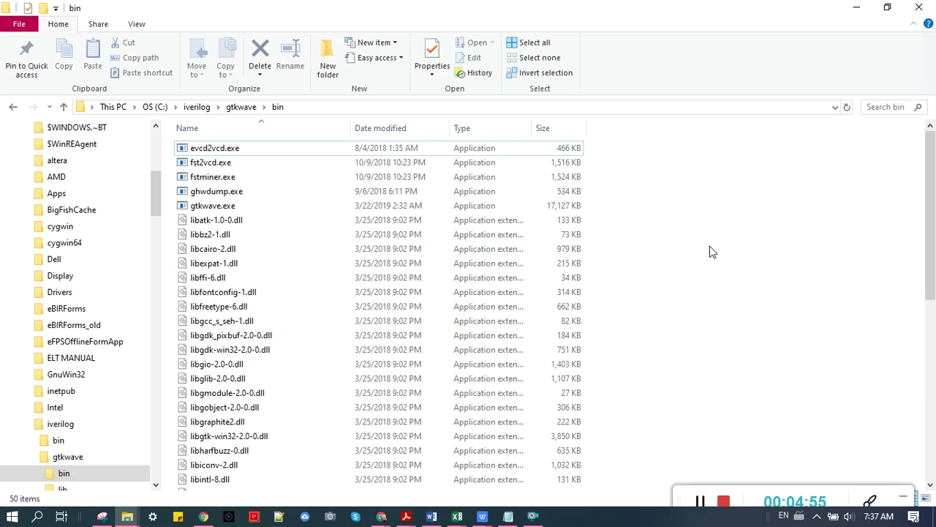
{"action": "left_click_drag", "start_coordinate": [934, 223], "coordinate": [836, 226]}
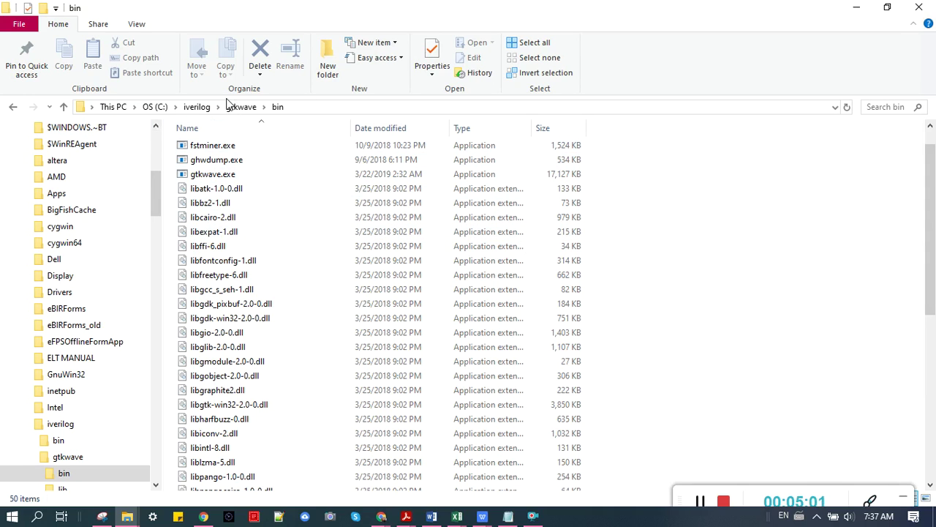
Go back up to C:\iverilog to confirm its bin, gtkwave, include, lib, samples and share folders
{"action": "left_click", "coordinate": [196, 107]}
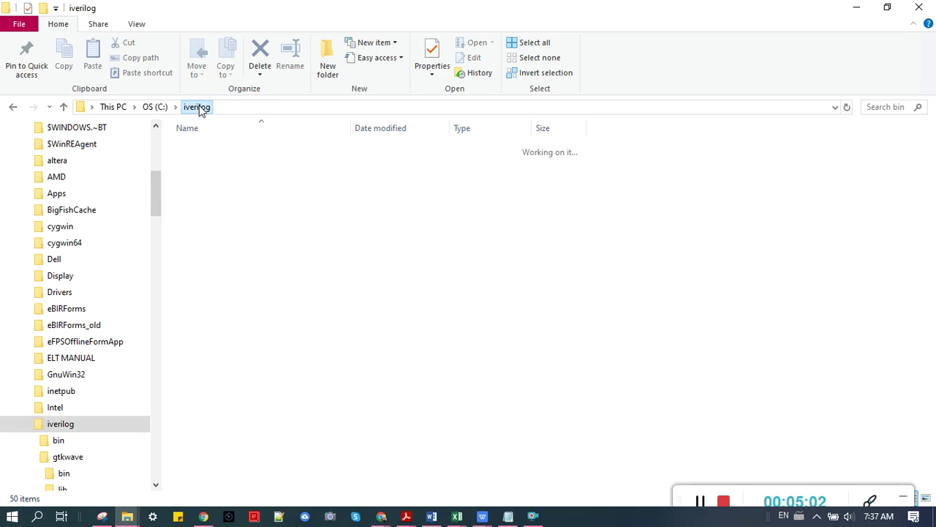
{"action": "left_click", "coordinate": [242, 407]}
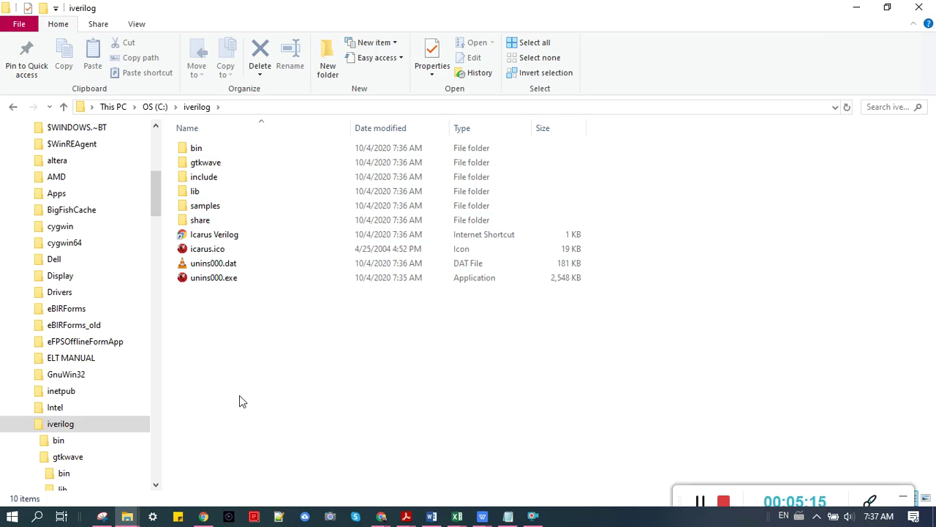
{"action": "left_click", "coordinate": [205, 517]}
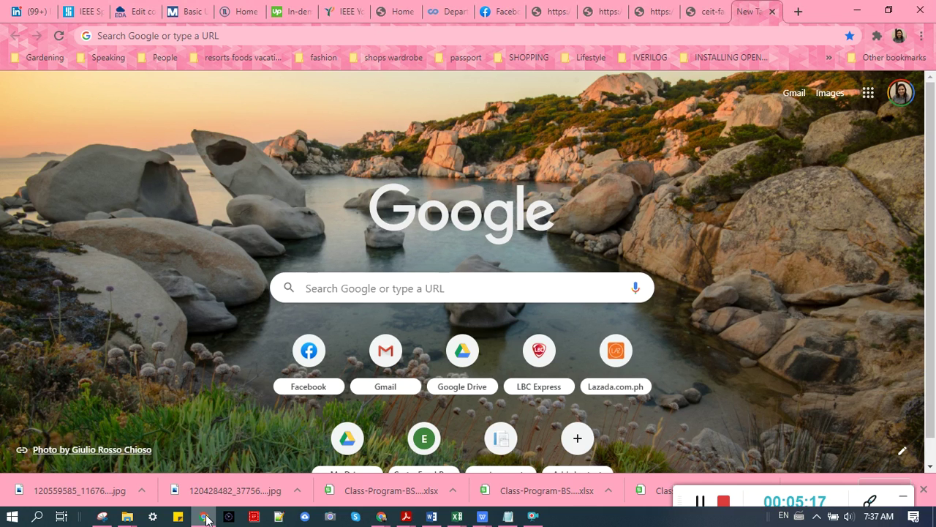
Search Google for 'simulate verilog files with icarus verilog'
{"action": "left_click", "coordinate": [205, 518]}
{"action": "left_click", "coordinate": [206, 518]}
{"action": "left_click", "coordinate": [465, 38]}
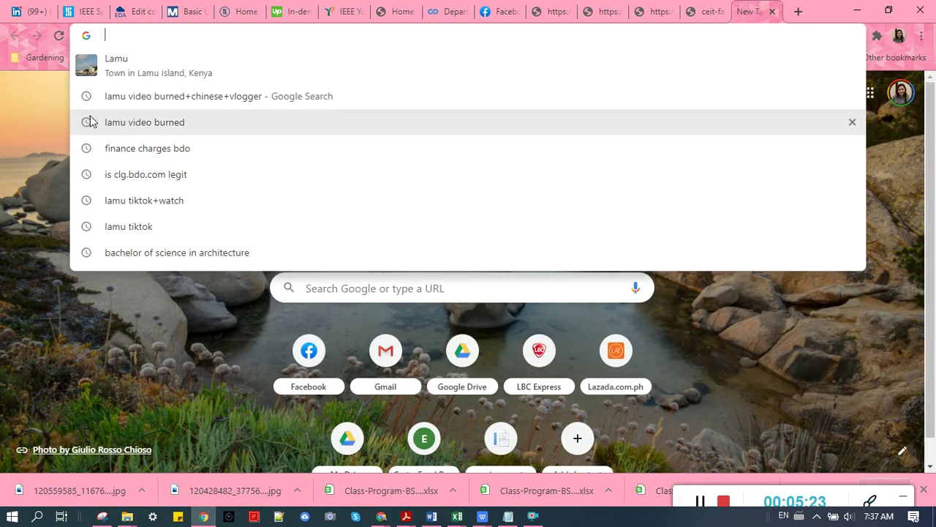
{"action": "left_click", "coordinate": [38, 130]}
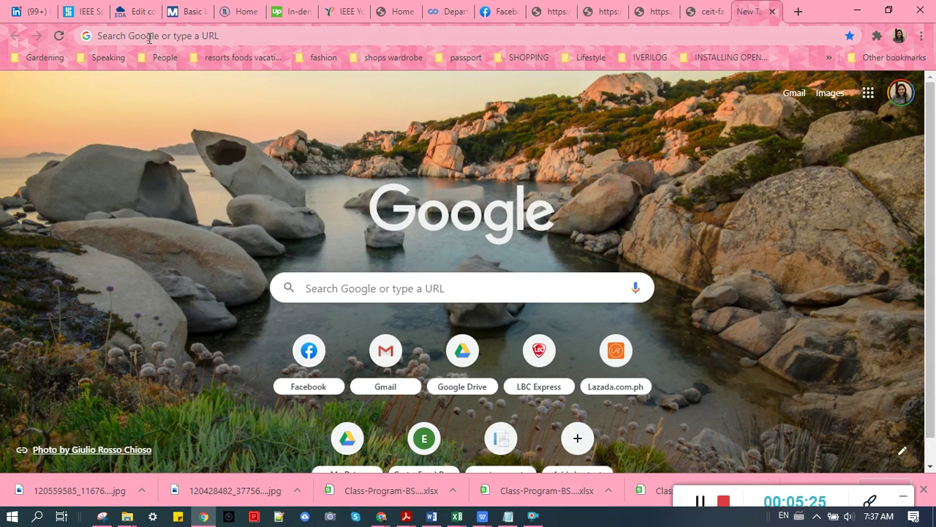
{"action": "left_click", "coordinate": [149, 37]}
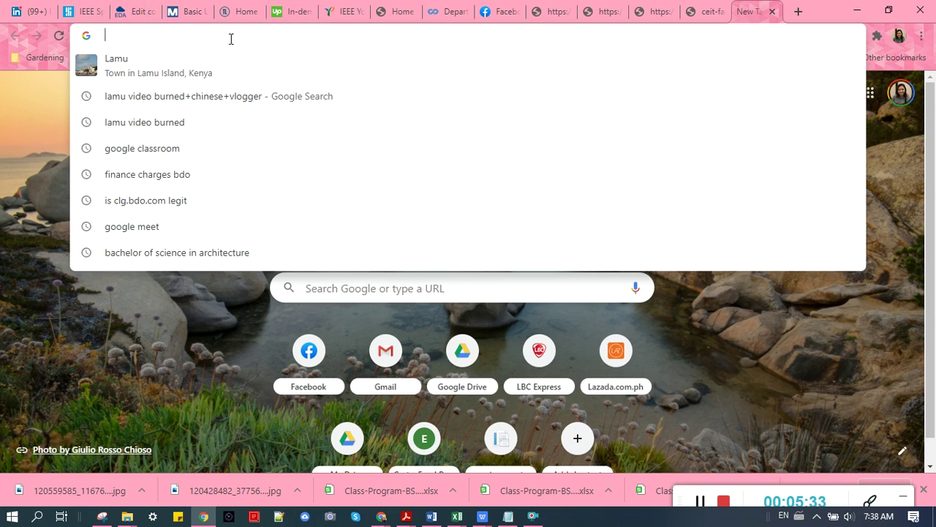
{"action": "type", "text": "simulate veril"}
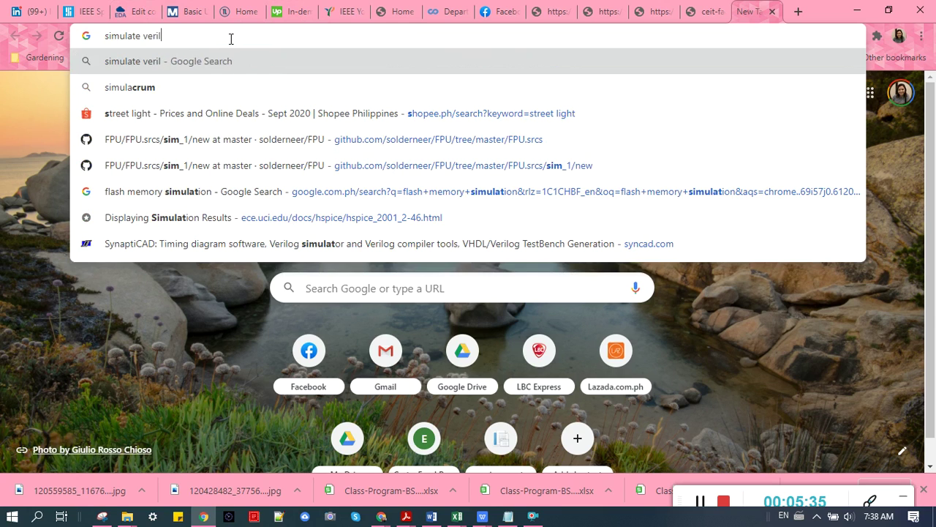
{"action": "type", "text": "og files with "}
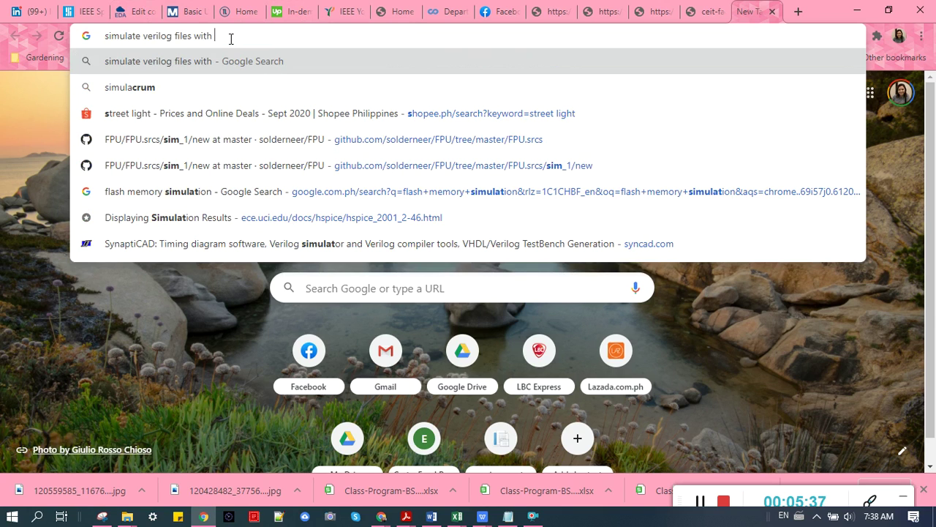
{"action": "type", "text": "icarus verilog"}
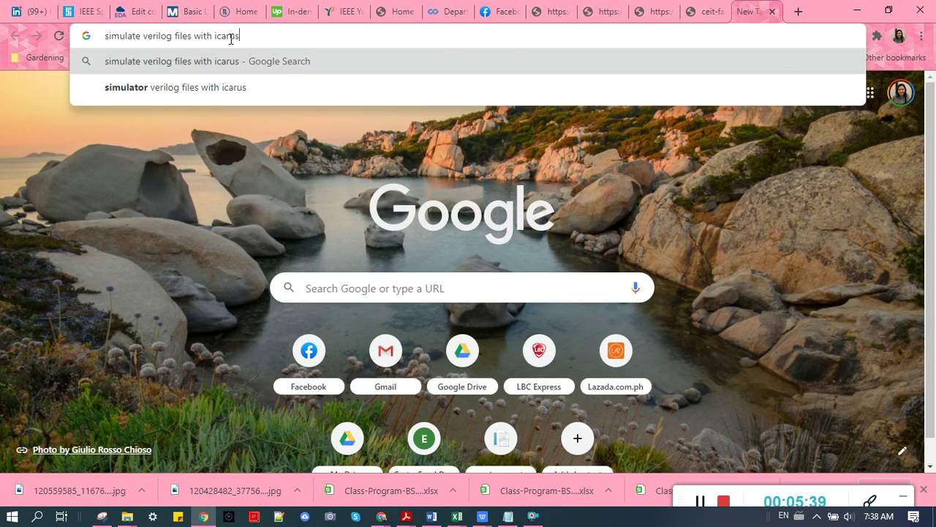
{"action": "key", "text": "Return"}
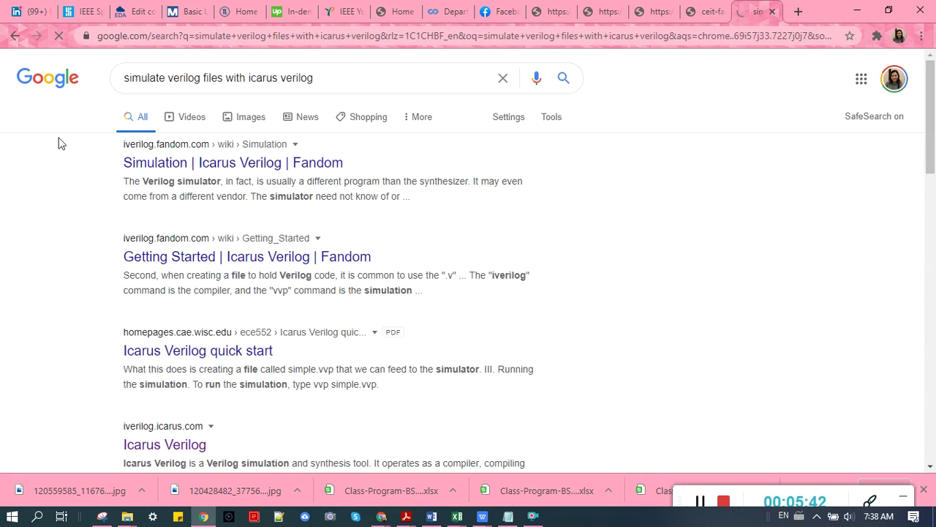
{"action": "scroll", "coordinate": [25, 174], "scroll_direction": "down", "scroll_amount": 2}
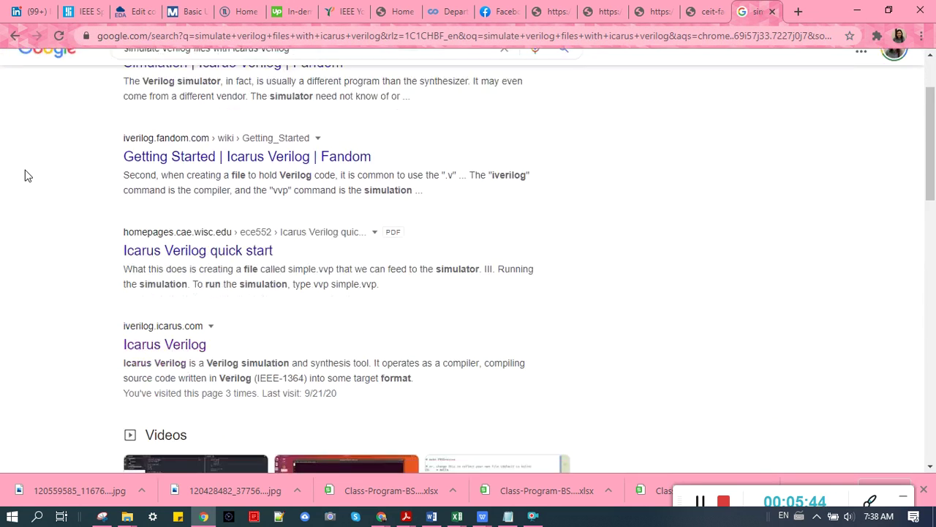
{"action": "scroll", "coordinate": [25, 175], "scroll_direction": "down", "scroll_amount": 5}
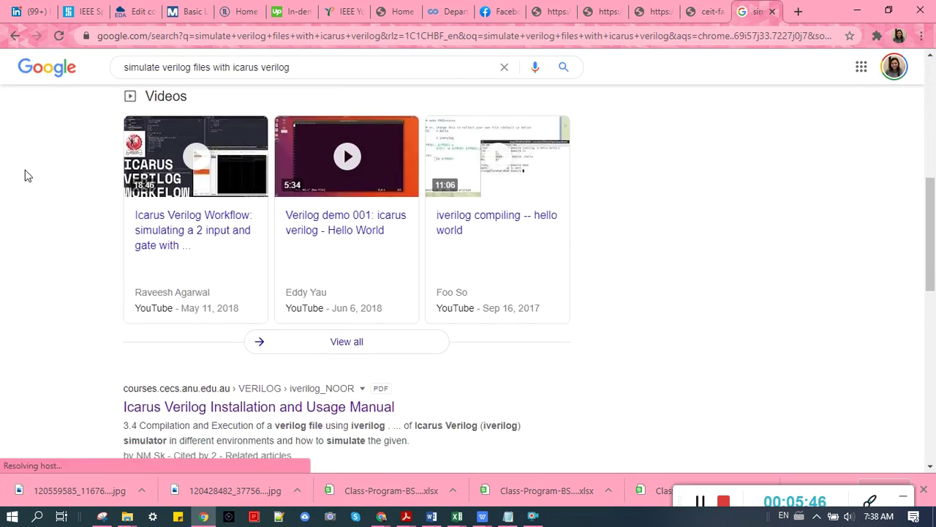
{"action": "scroll", "coordinate": [25, 176], "scroll_direction": "down", "scroll_amount": 4}
{"action": "scroll", "coordinate": [25, 175], "scroll_direction": "up", "scroll_amount": 2}
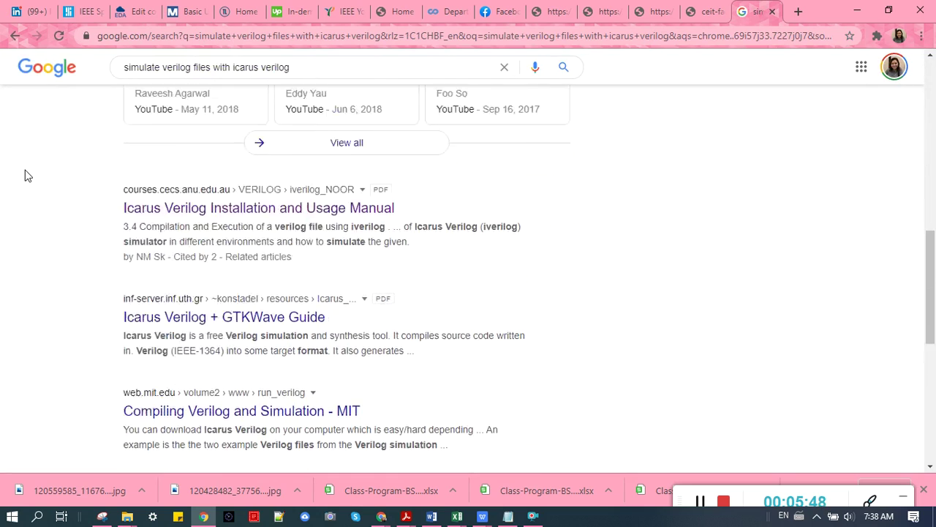
{"action": "scroll", "coordinate": [25, 176], "scroll_direction": "up", "scroll_amount": 9}
Refine the query with '+tutorial' and review the Icarus Verilog Fandom Getting Started result
{"action": "left_click", "coordinate": [316, 79]}
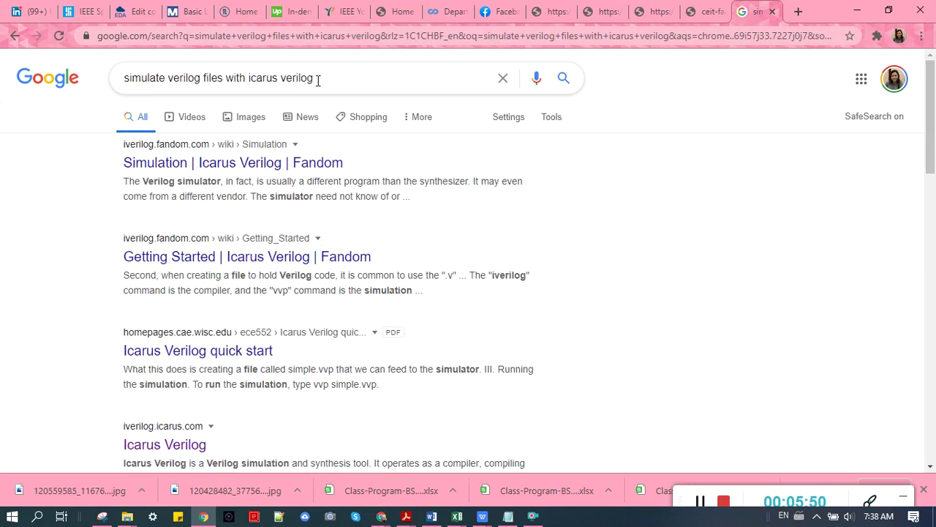
{"action": "type", "text": "+tutorial"}
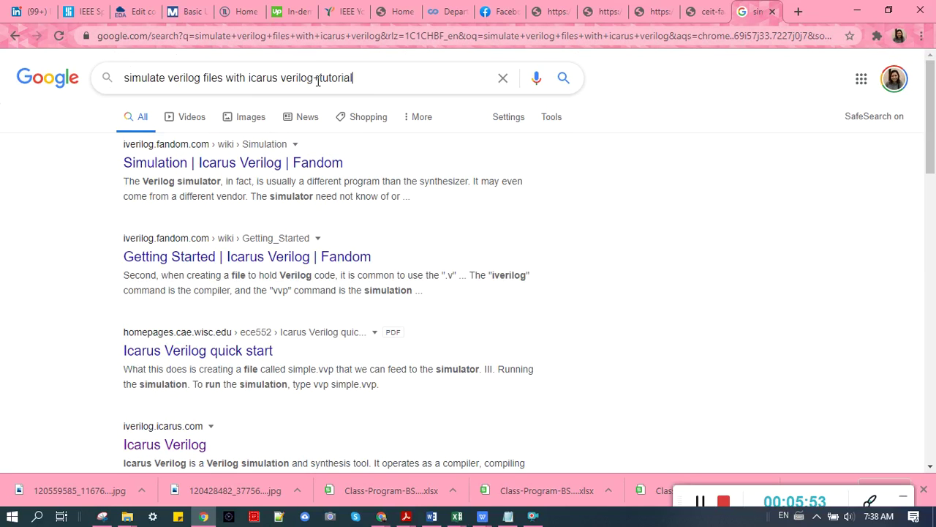
{"action": "key", "text": "Return"}
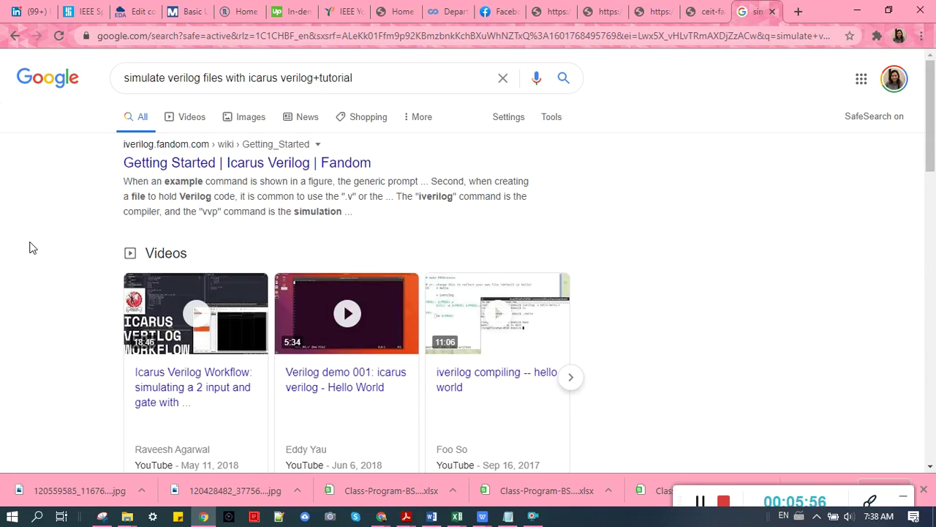
{"action": "scroll", "coordinate": [29, 245], "scroll_direction": "down", "scroll_amount": 1}
{"action": "scroll", "coordinate": [29, 246], "scroll_direction": "up", "scroll_amount": 1}
{"action": "left_click_drag", "start_coordinate": [108, 149], "coordinate": [202, 146]}
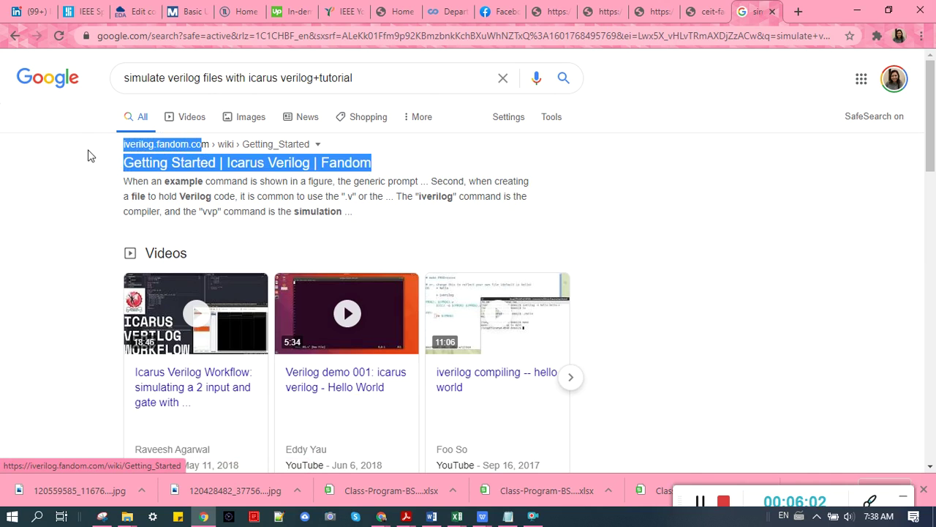
{"action": "left_click", "coordinate": [88, 155]}
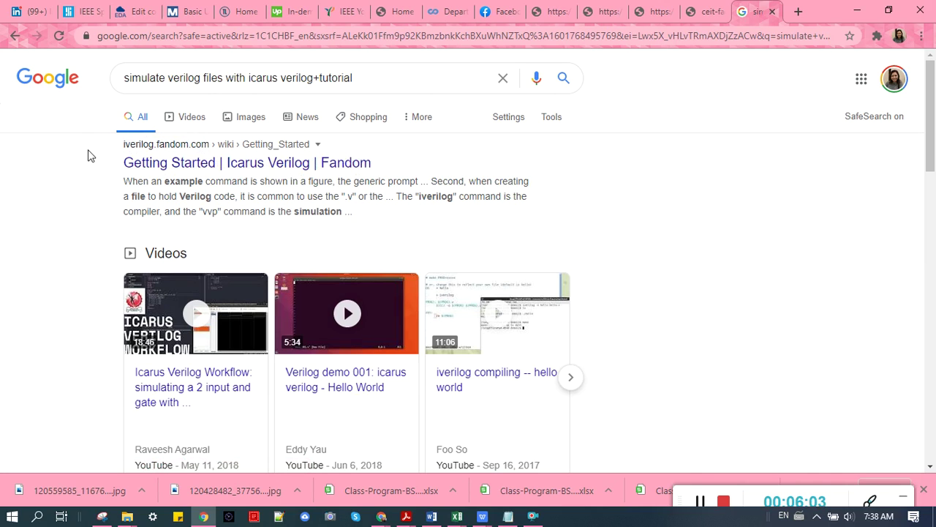
Open the Fandom Getting Started article and read its Hello, World module and iverilog compile commands
{"action": "left_click", "coordinate": [180, 167]}
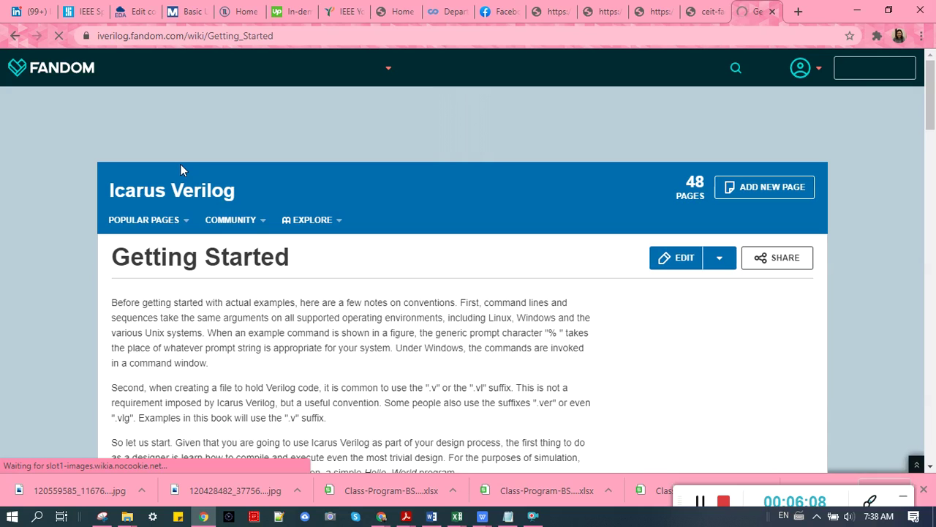
{"action": "scroll", "coordinate": [2, 236], "scroll_direction": "down", "scroll_amount": 3}
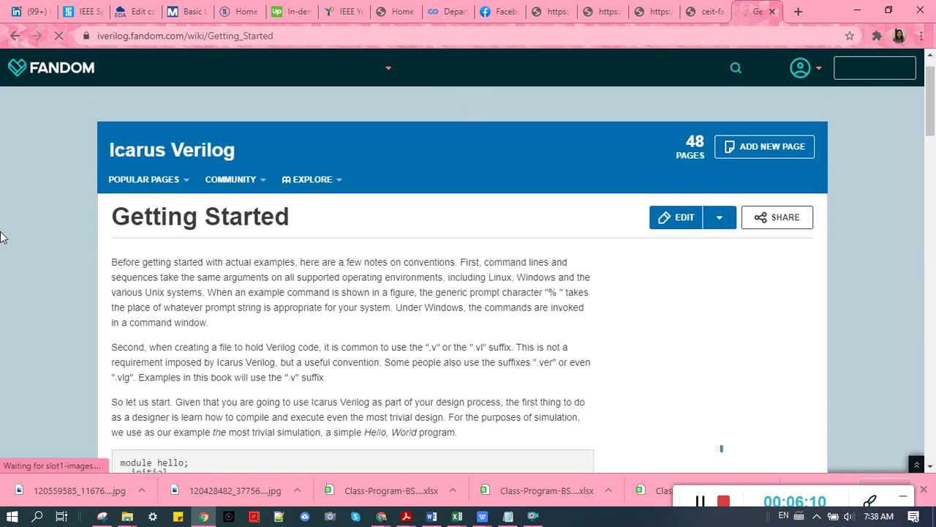
{"action": "scroll", "coordinate": [3, 237], "scroll_direction": "down", "scroll_amount": 2}
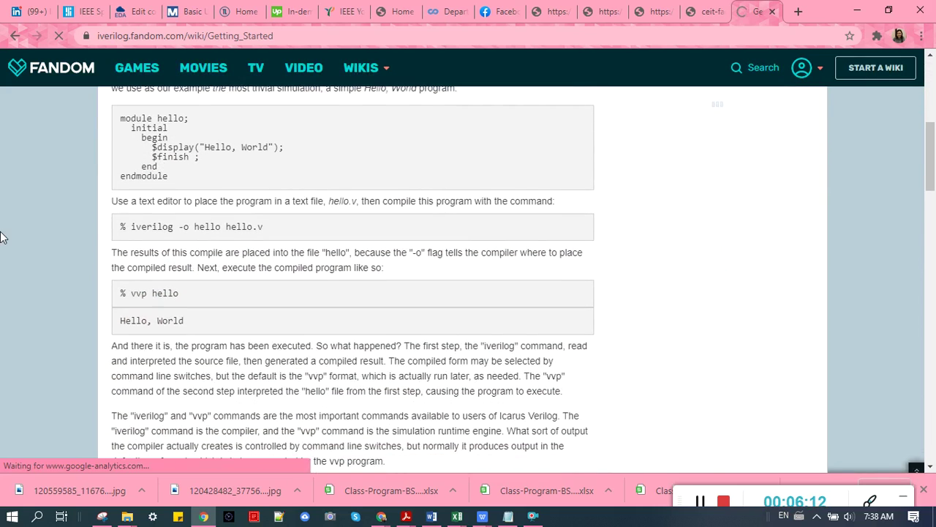
{"action": "left_click_drag", "start_coordinate": [932, 157], "coordinate": [932, 81]}
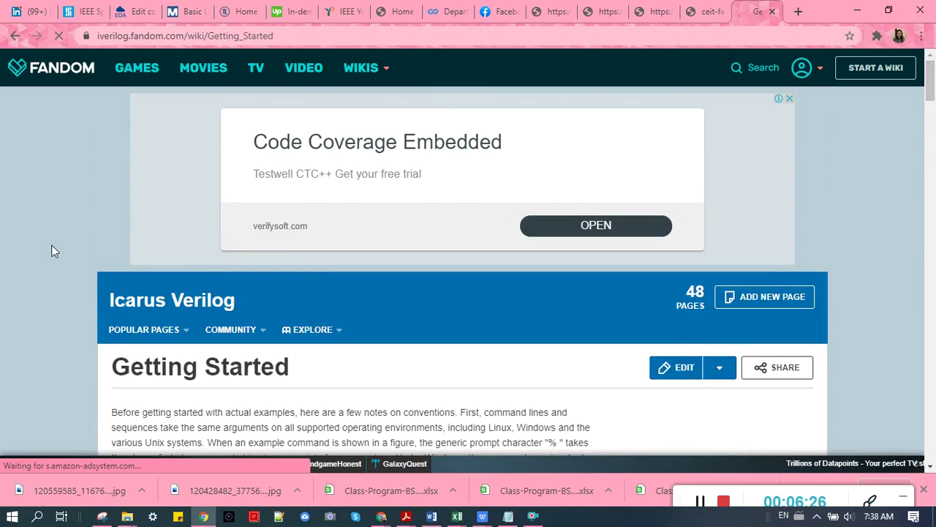
{"action": "scroll", "coordinate": [48, 253], "scroll_direction": "down", "scroll_amount": 3}
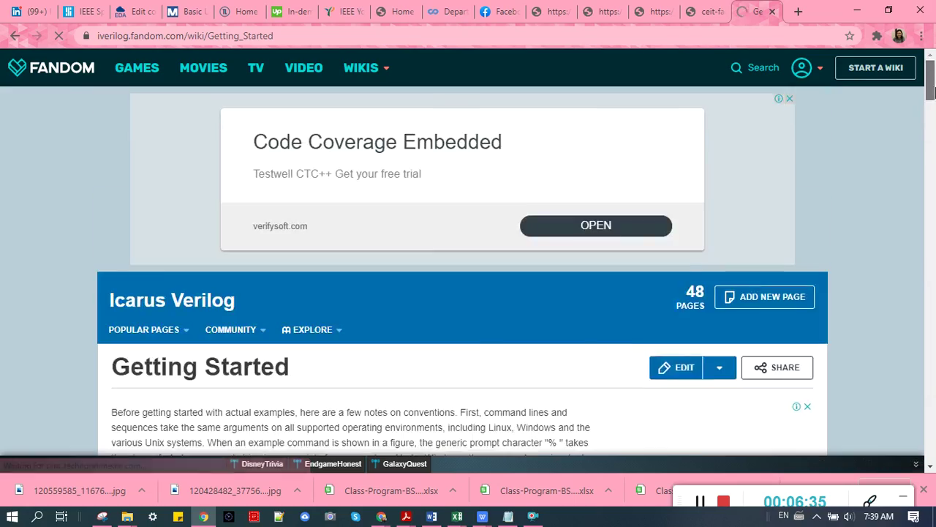
{"action": "left_click_drag", "start_coordinate": [929, 117], "coordinate": [932, 50]}
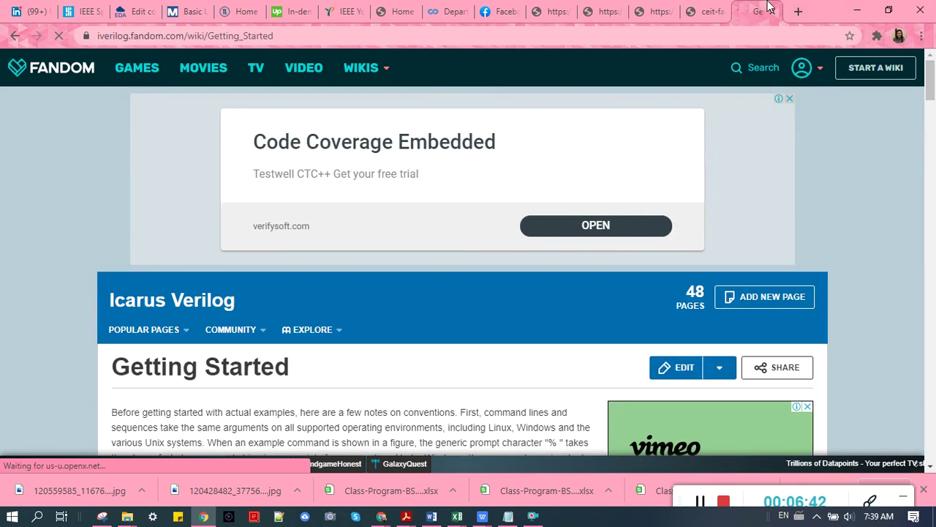
{"action": "left_click", "coordinate": [704, 11]}
{"action": "left_click", "coordinate": [761, 10]}
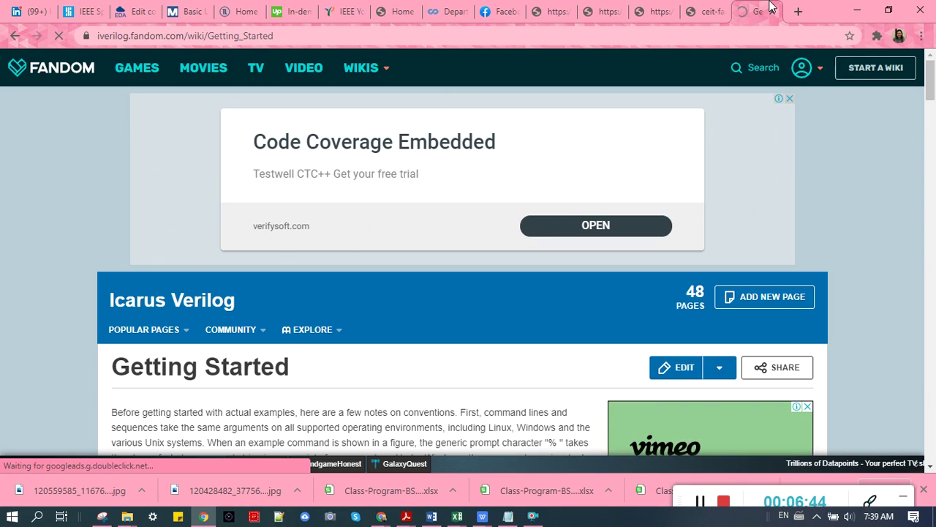